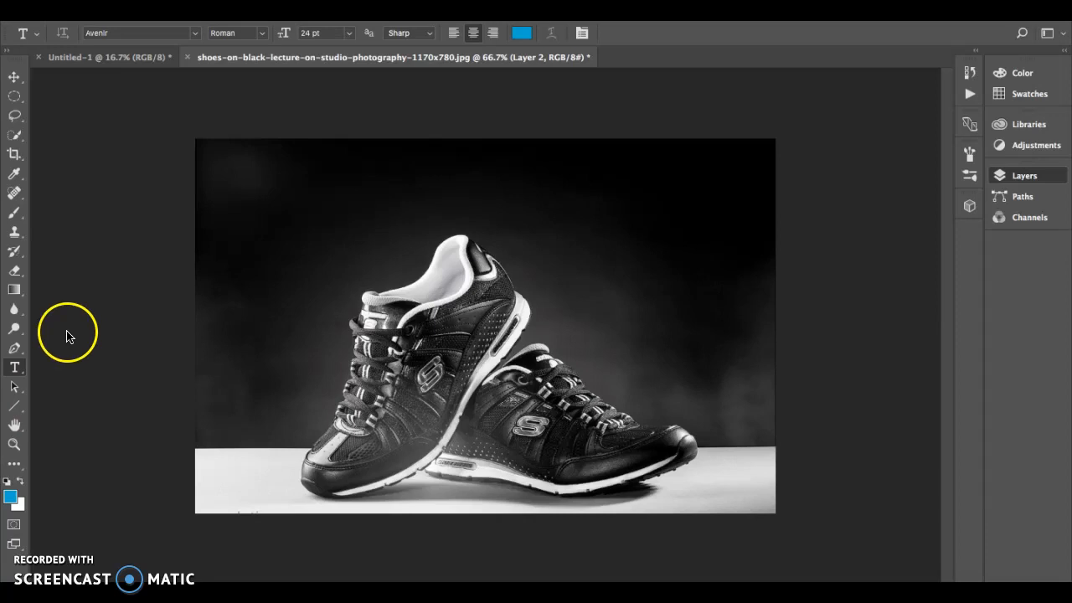
# Step: Draw a text box across the top of the photo and set the type size to 72 pt
pyautogui.press('F7')
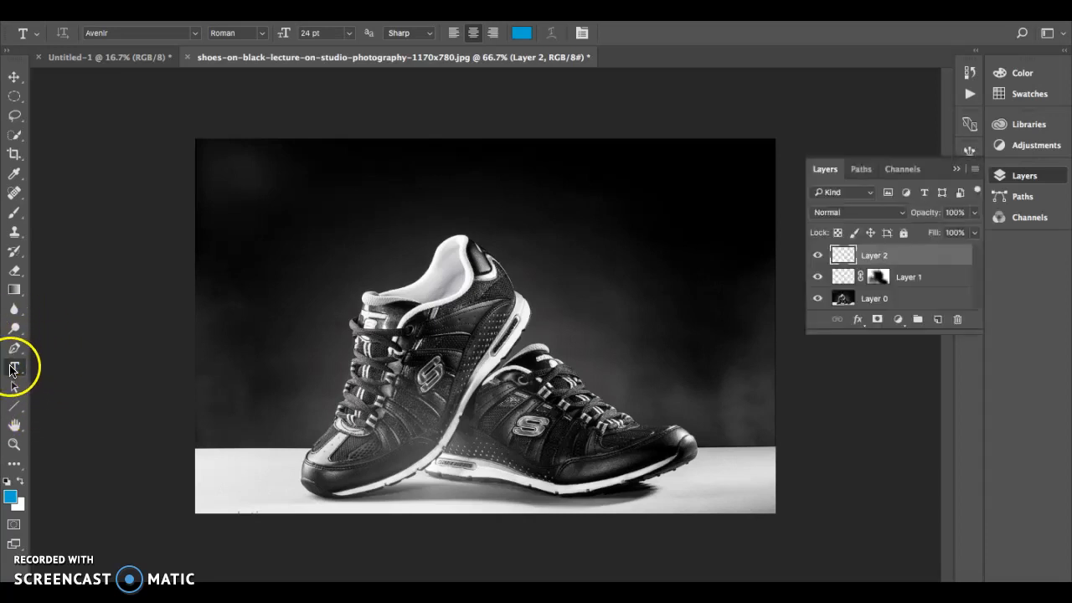
pyautogui.moveTo(237, 171); pyautogui.dragTo(680, 245)
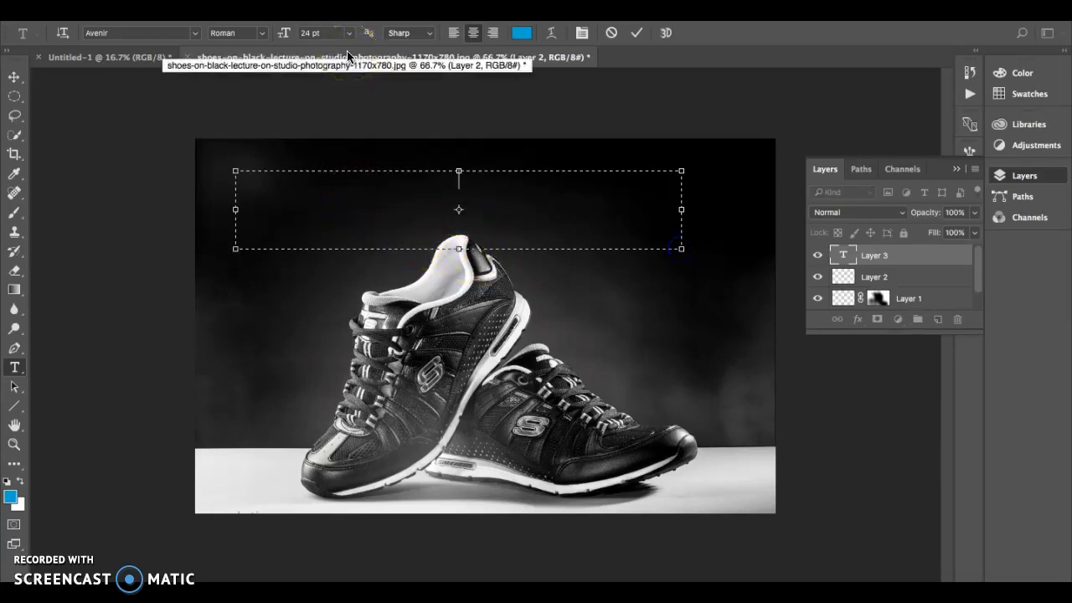
pyautogui.click(182, 36)
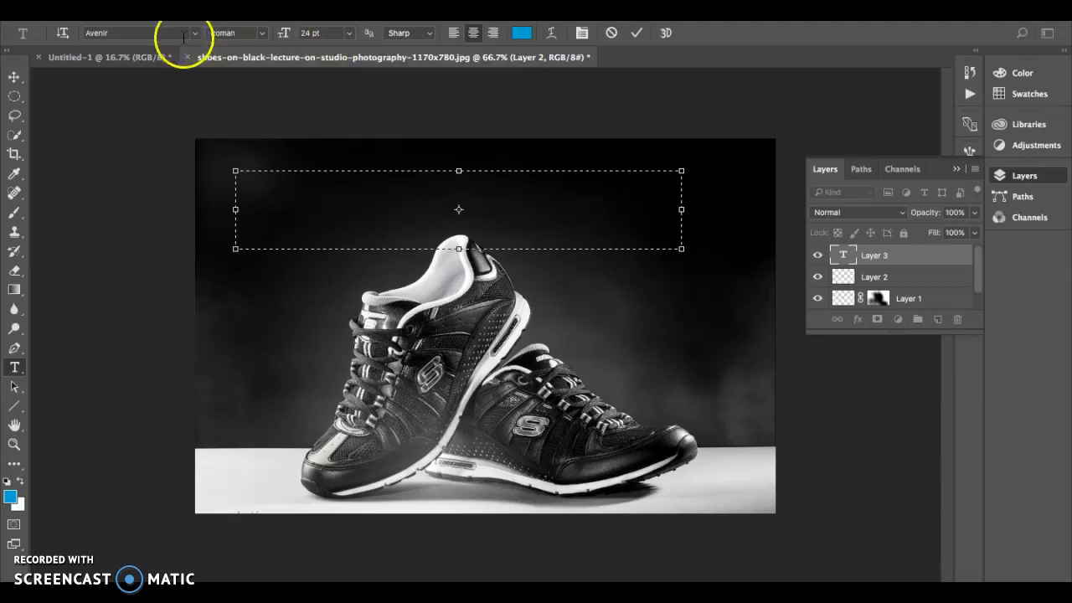
pyautogui.click(349, 34)
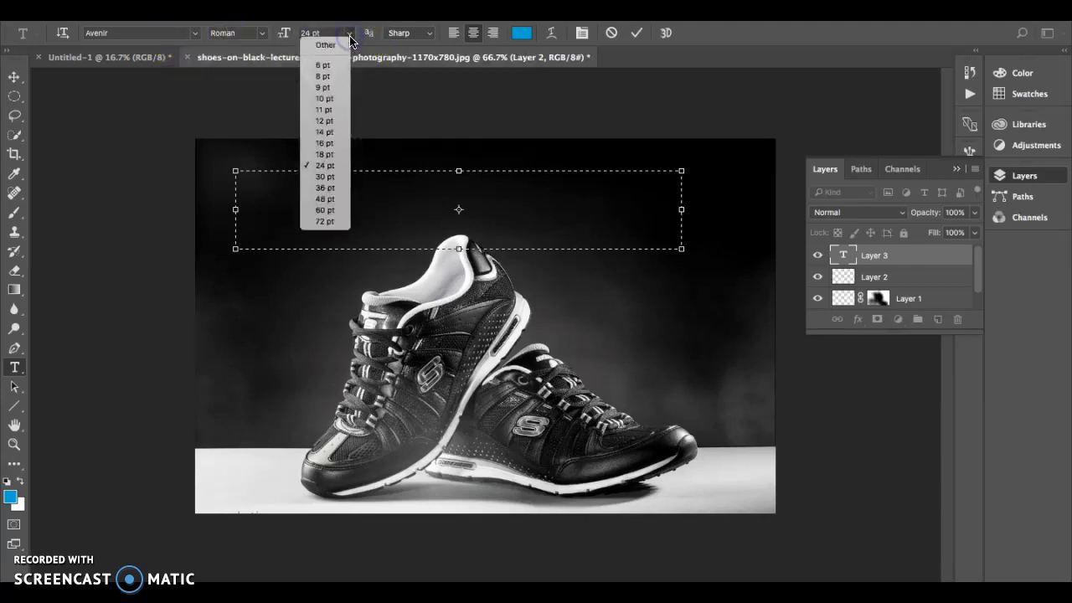
pyautogui.click(324, 200)
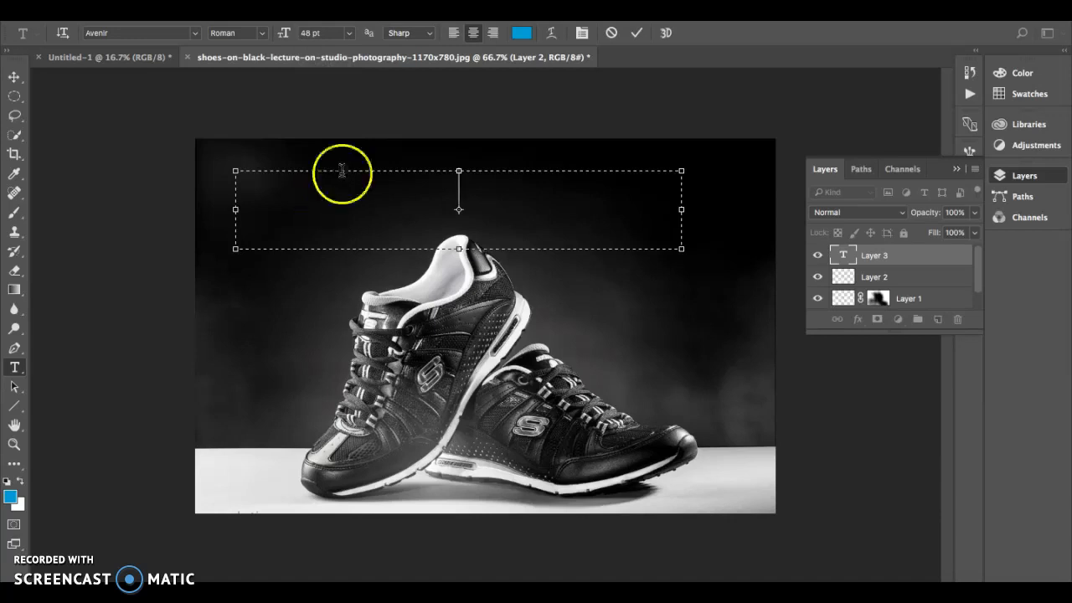
pyautogui.click(350, 33)
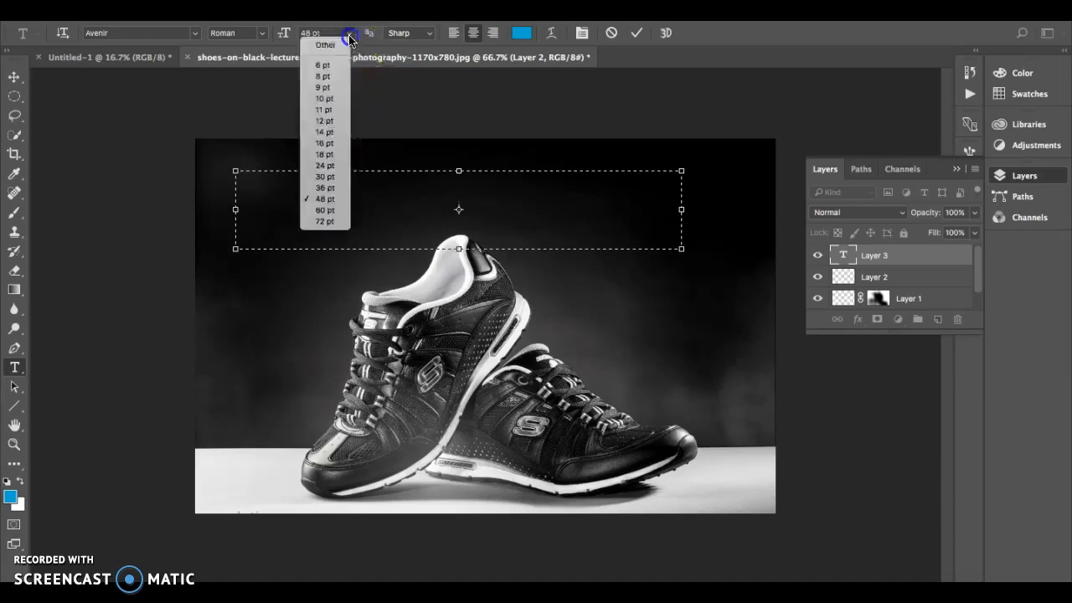
pyautogui.click(331, 223)
# Step: Type SKETCHERS, fixing the misspelled ending, and select the whole word
pyautogui.write('KETCHES')
pyautogui.click(559, 212)
pyautogui.press('BackSpace')
pyautogui.write('RS')
pyautogui.click(679, 188)
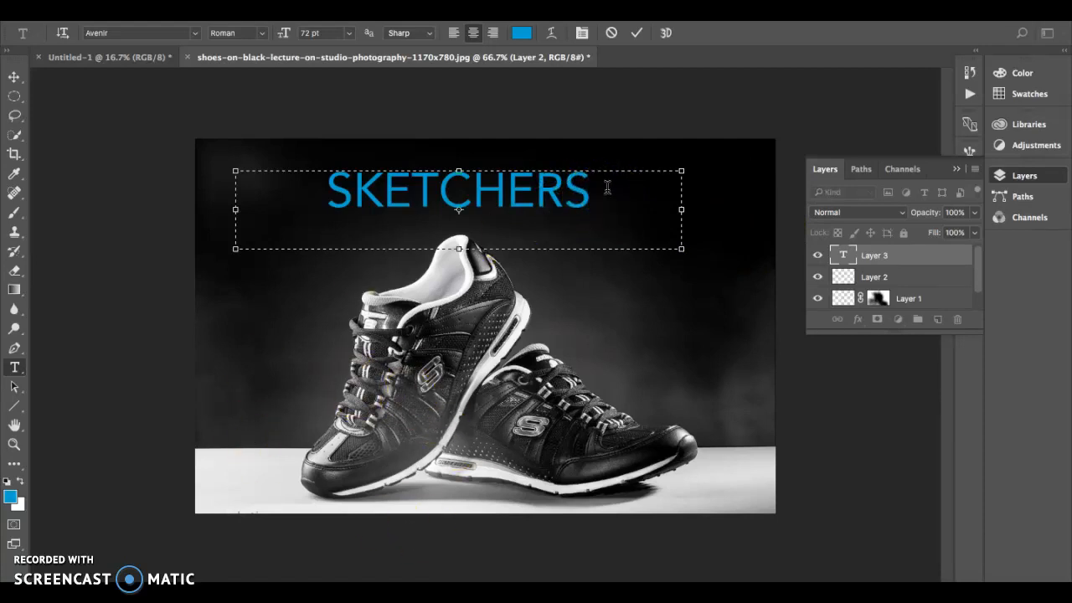
pyautogui.moveTo(607, 187); pyautogui.dragTo(205, 143)
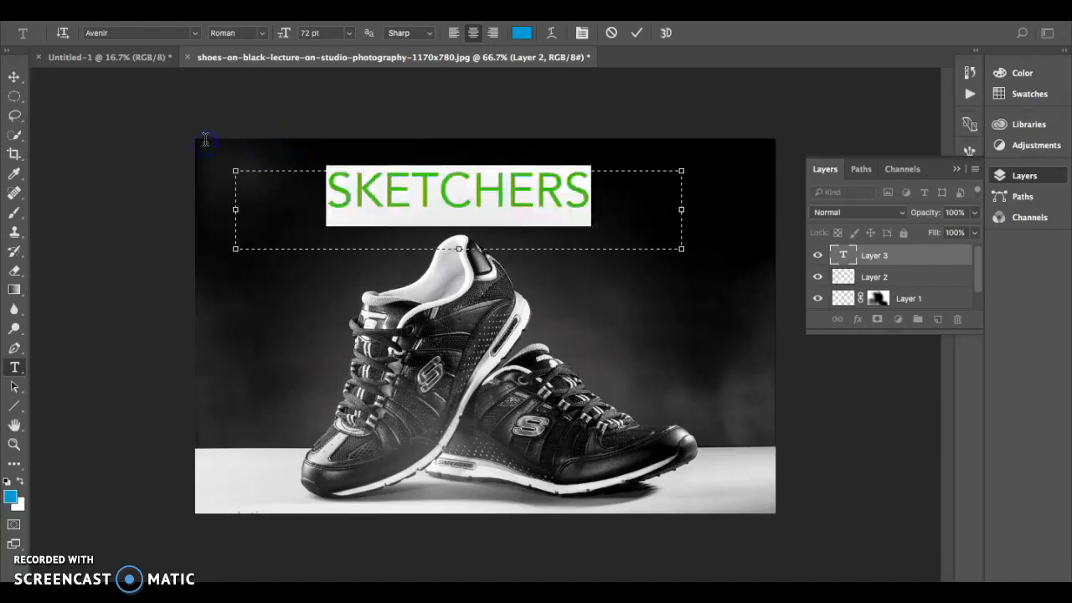
# Step: Change the SKETCHERS text colour to grey #7b7b7b, sampled from the shoe in the Color Picker
pyautogui.click(521, 32)
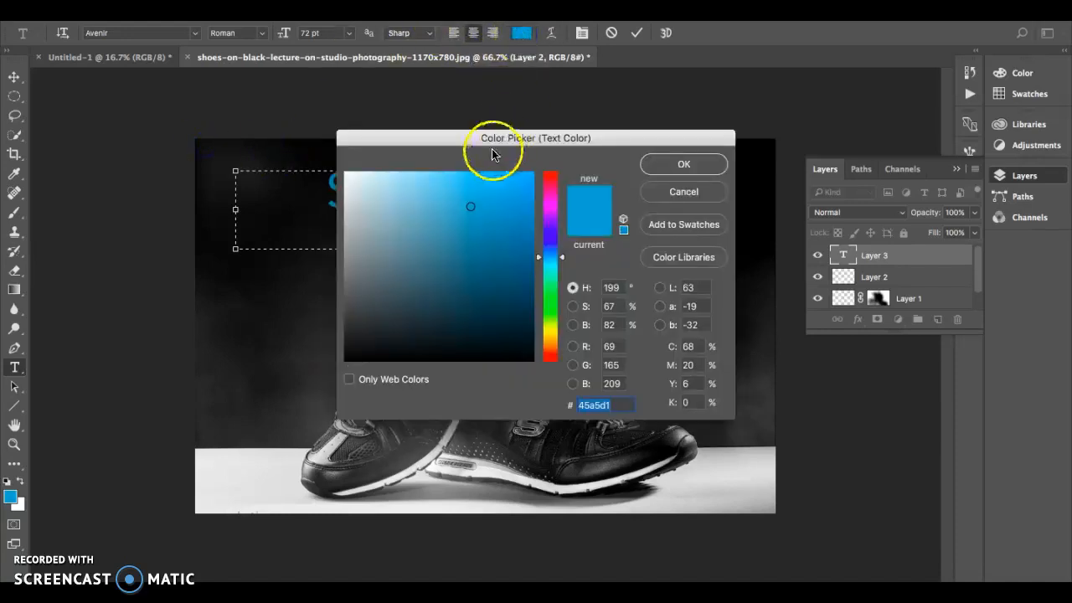
pyautogui.click(291, 459)
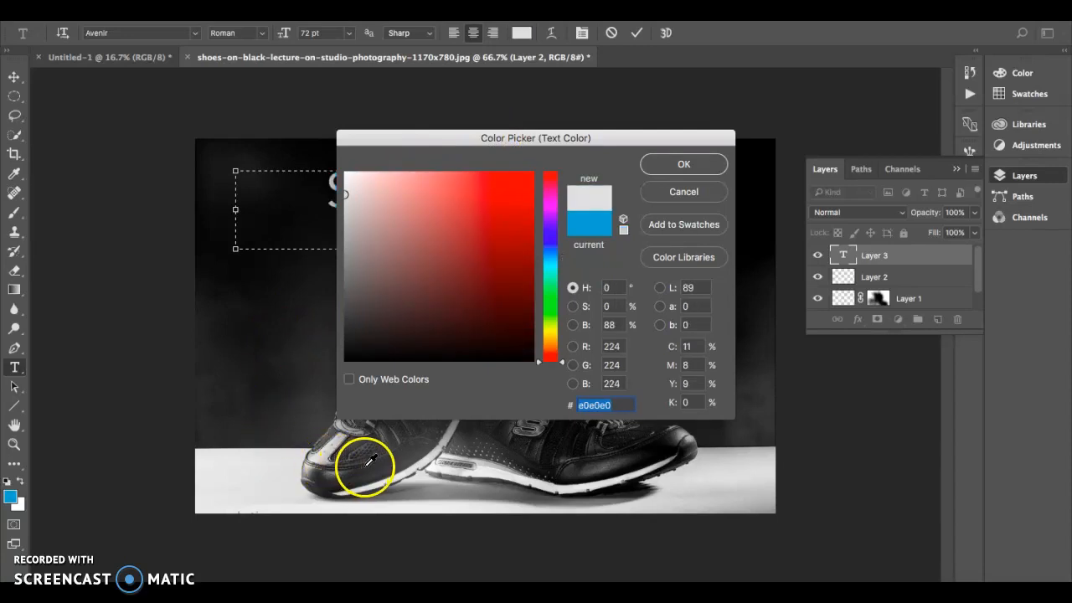
pyautogui.click(327, 467)
pyautogui.click(685, 163)
pyautogui.click(332, 217)
pyautogui.moveTo(332, 217); pyautogui.dragTo(597, 186)
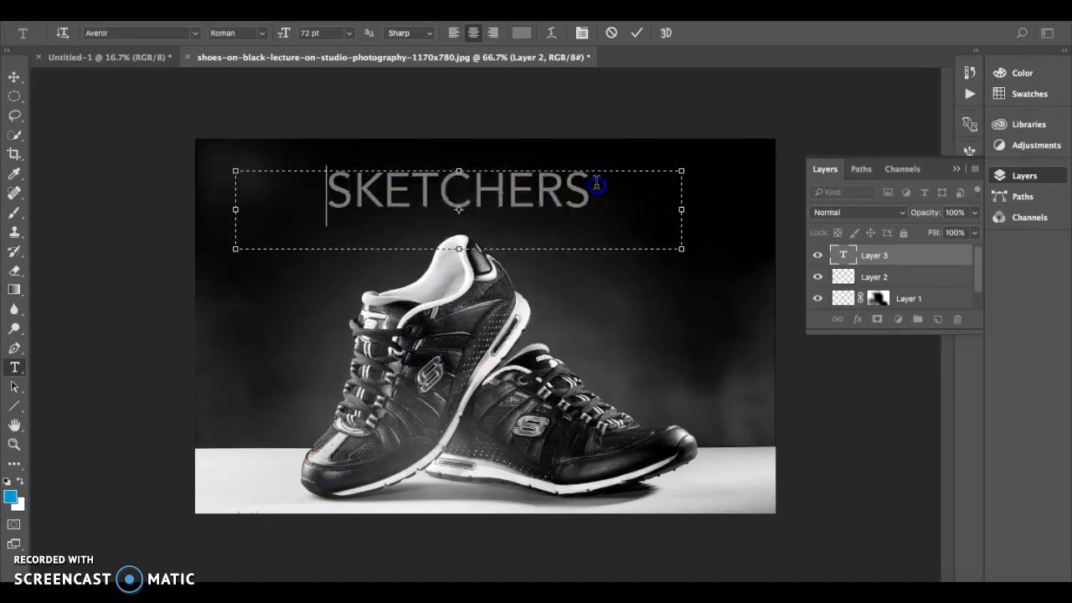
# Step: Set SKETCHERS in the Sunbreath font at 100 pt and commit the text
pyautogui.click(194, 33)
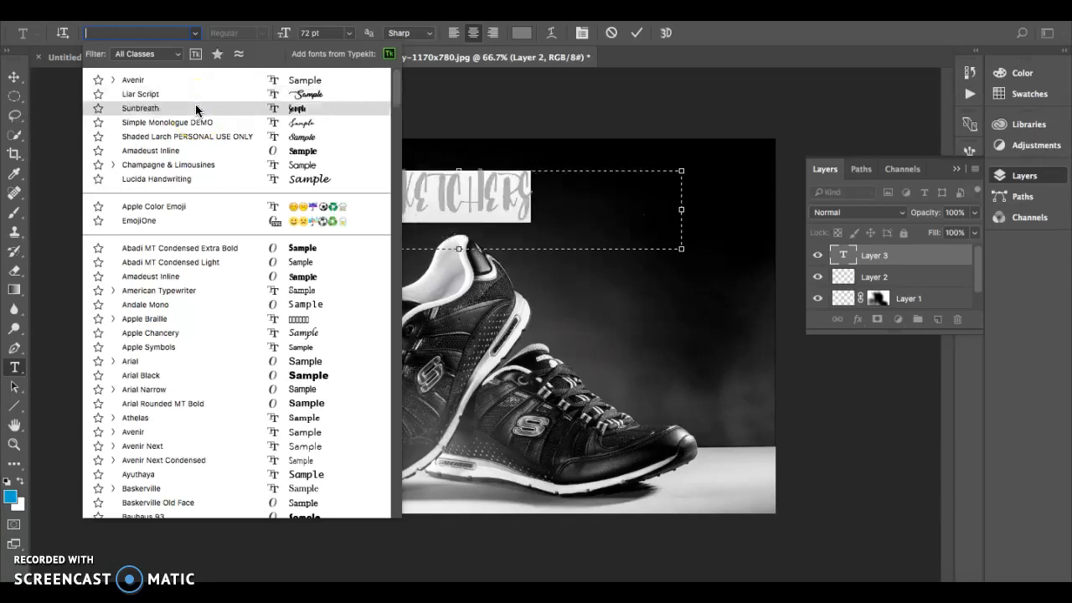
pyautogui.click(196, 108)
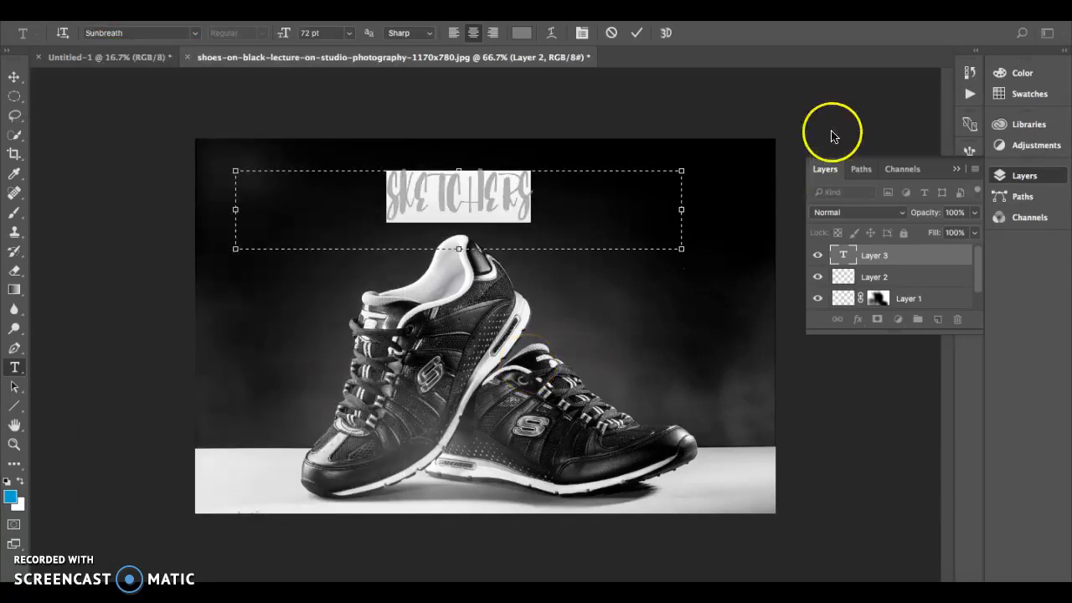
pyautogui.click(319, 33)
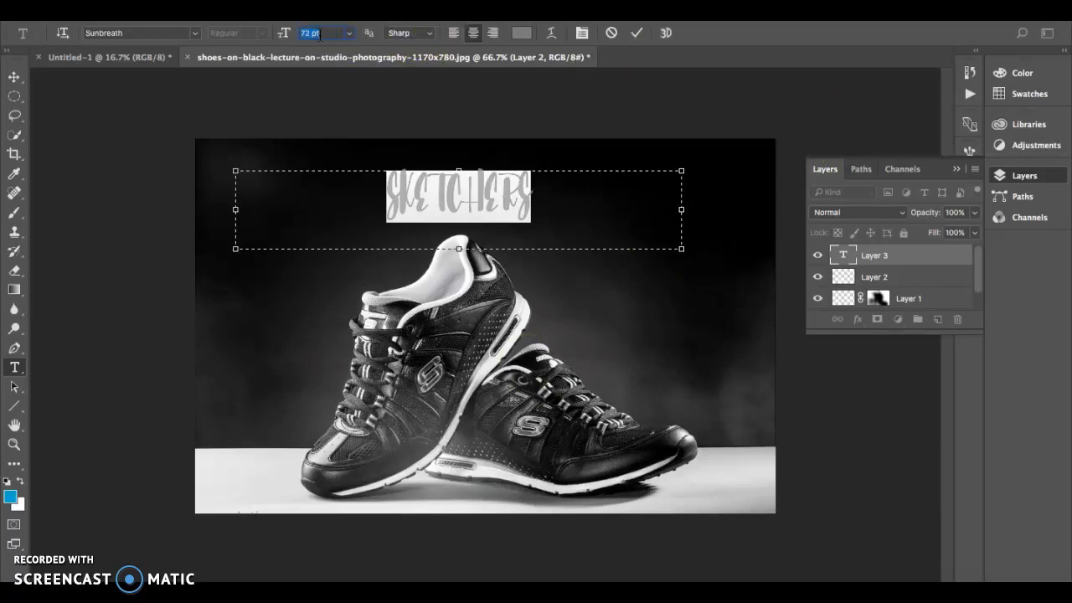
pyautogui.write('100')
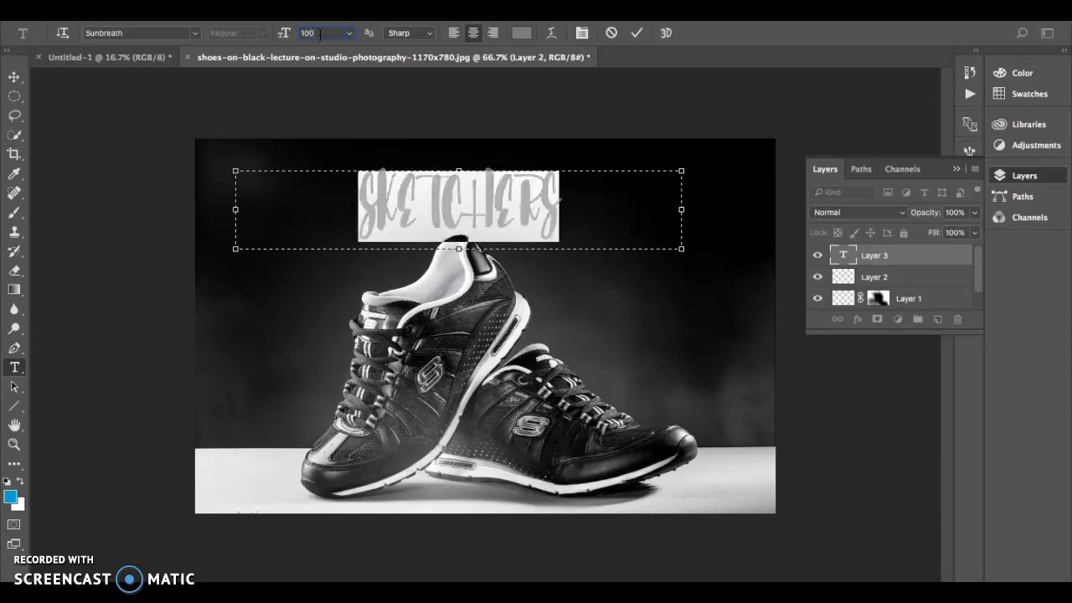
pyautogui.click(14, 76)
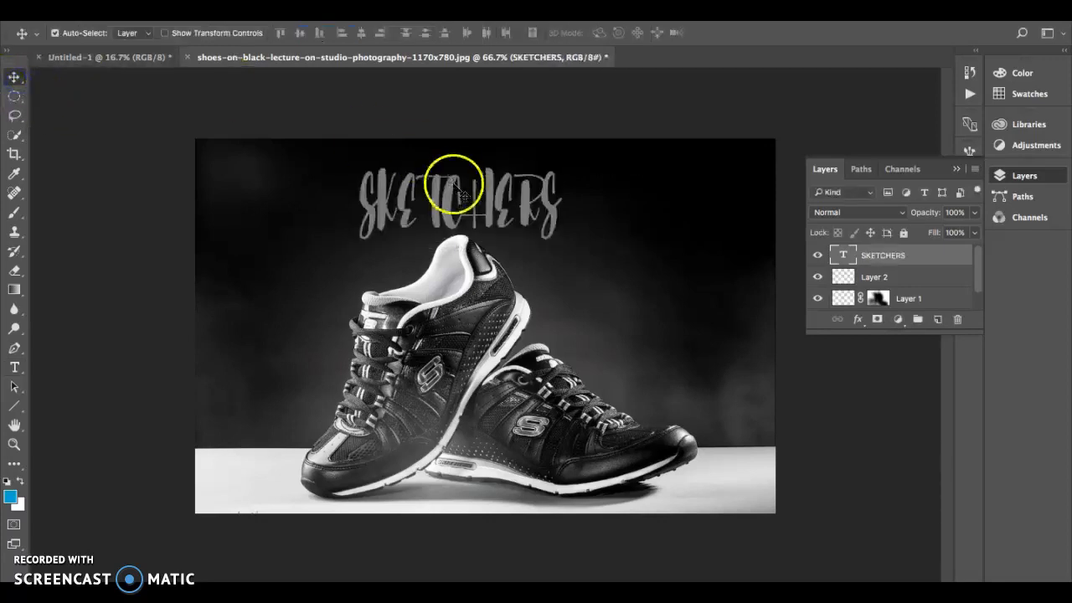
# Step: Stretch SKETCHERS taller and to about 161% width, placing it at the photo's upper left
pyautogui.moveTo(436, 194); pyautogui.dragTo(286, 195)
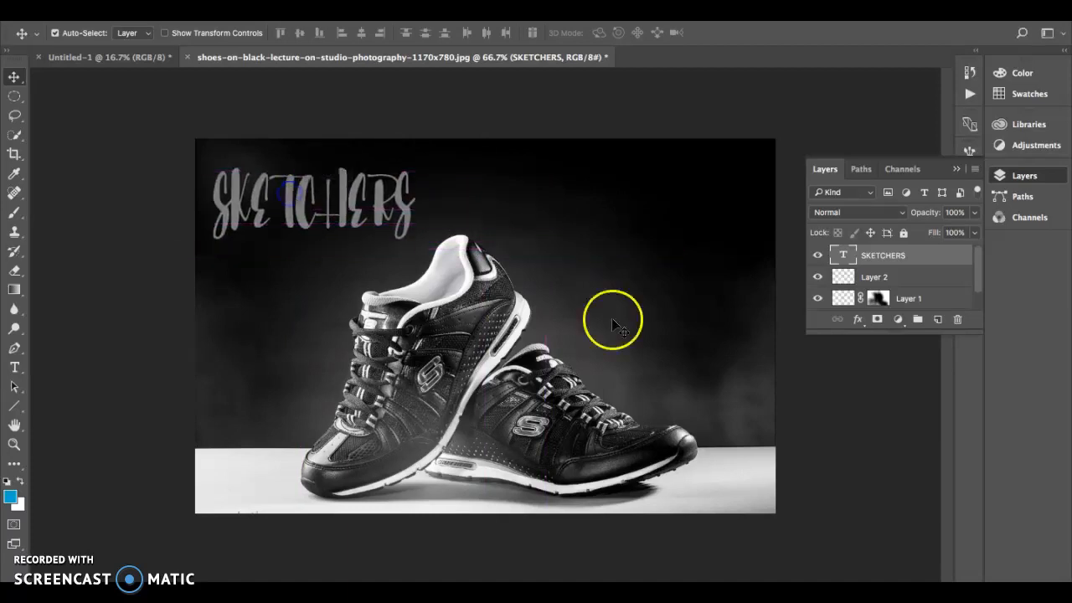
pyautogui.hotkey('ctrl', 't')
pyautogui.moveTo(311, 240)
pyautogui.mouseDown()
pyautogui.moveTo(314, 265)
pyautogui.moveTo(314, 228)
pyautogui.mouseUp()
pyautogui.moveTo(534, 199); pyautogui.dragTo(748, 198)
pyautogui.click(694, 34)
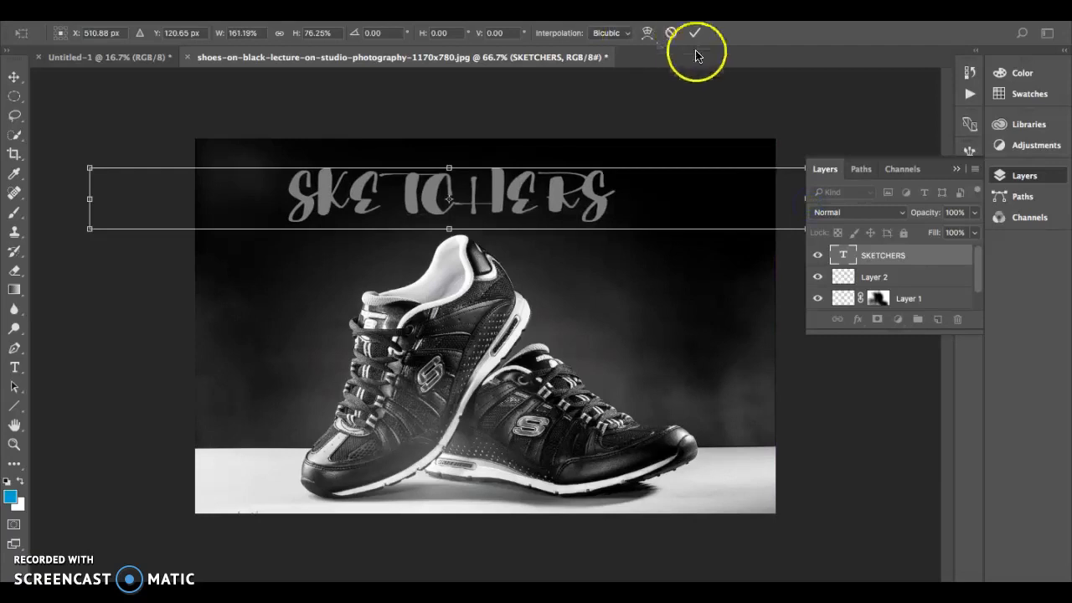
pyautogui.moveTo(440, 194); pyautogui.dragTo(354, 178)
pyautogui.moveTo(422, 175); pyautogui.dragTo(421, 185)
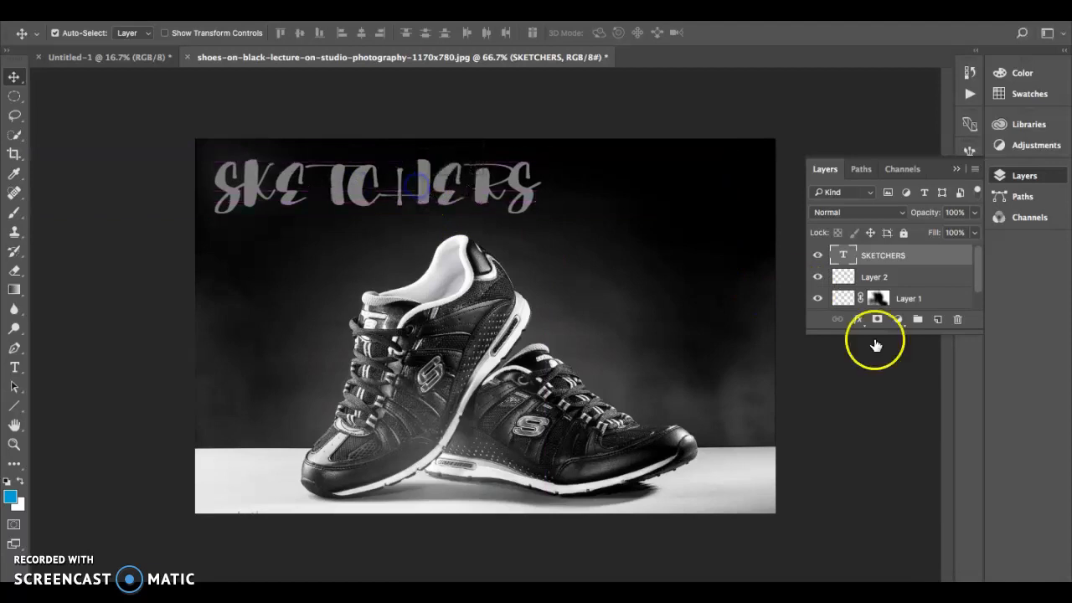
# Step: Give SKETCHERS a Drop Shadow and Bevel & Emboss Texture with the concentric-squares pattern
pyautogui.doubleClick(932, 255)
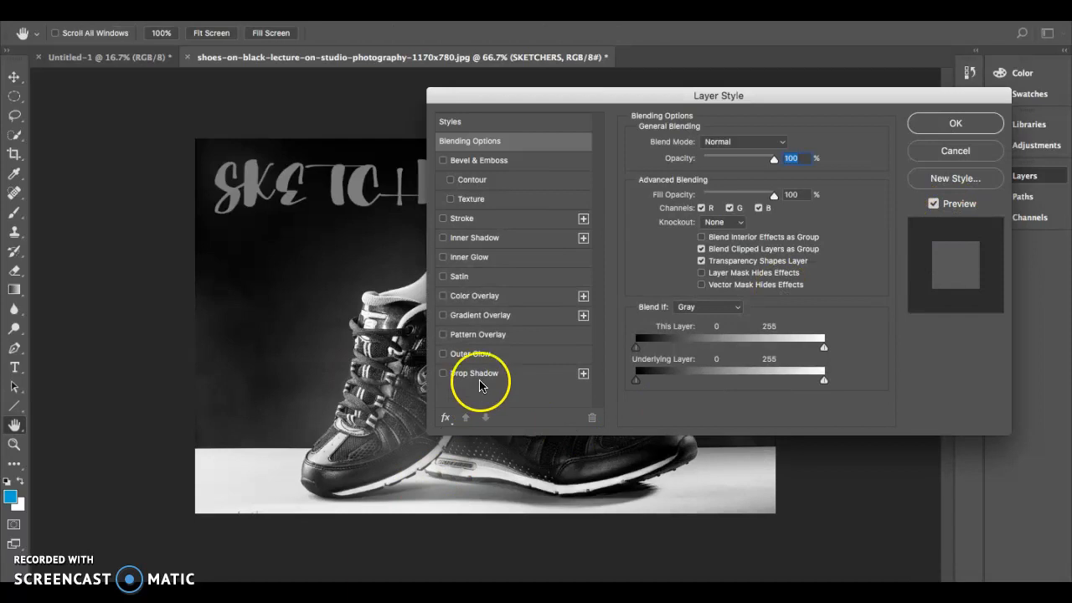
pyautogui.moveTo(584, 100); pyautogui.dragTo(728, 86)
pyautogui.click(659, 361)
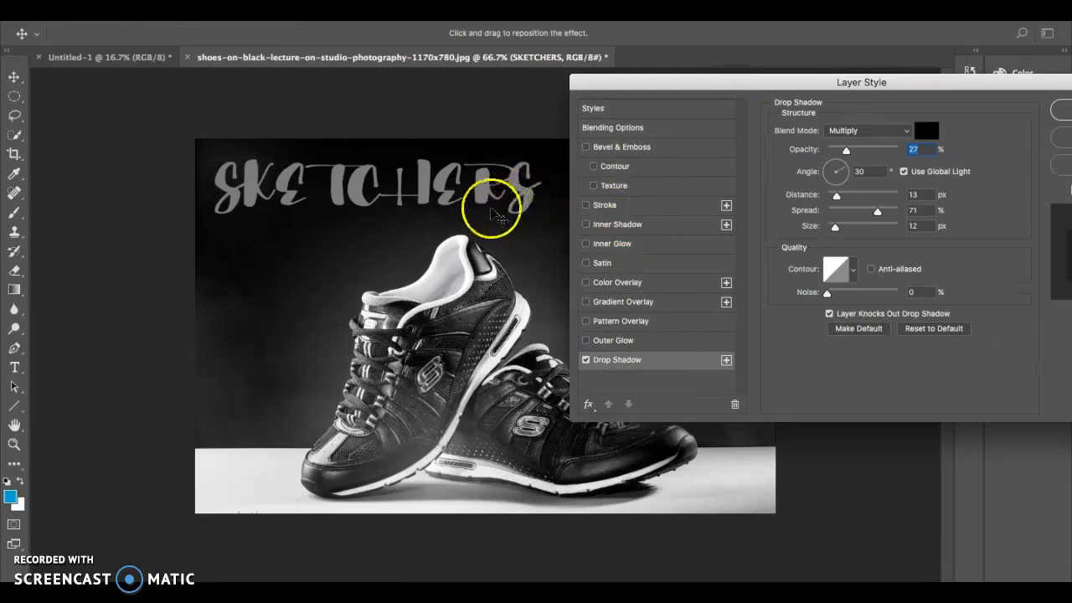
pyautogui.click(632, 187)
pyautogui.click(858, 146)
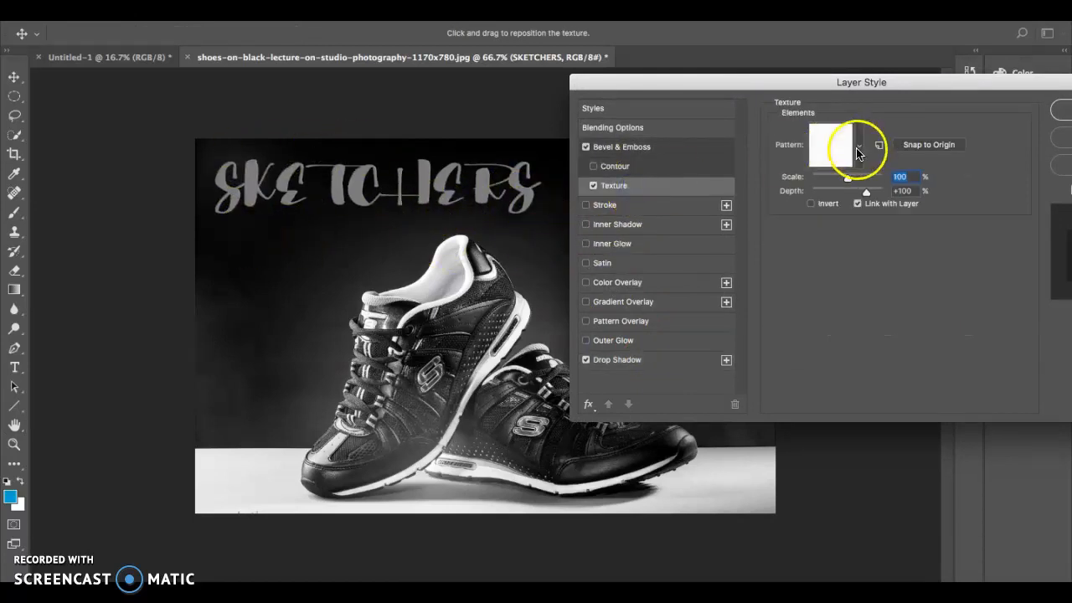
pyautogui.click(853, 213)
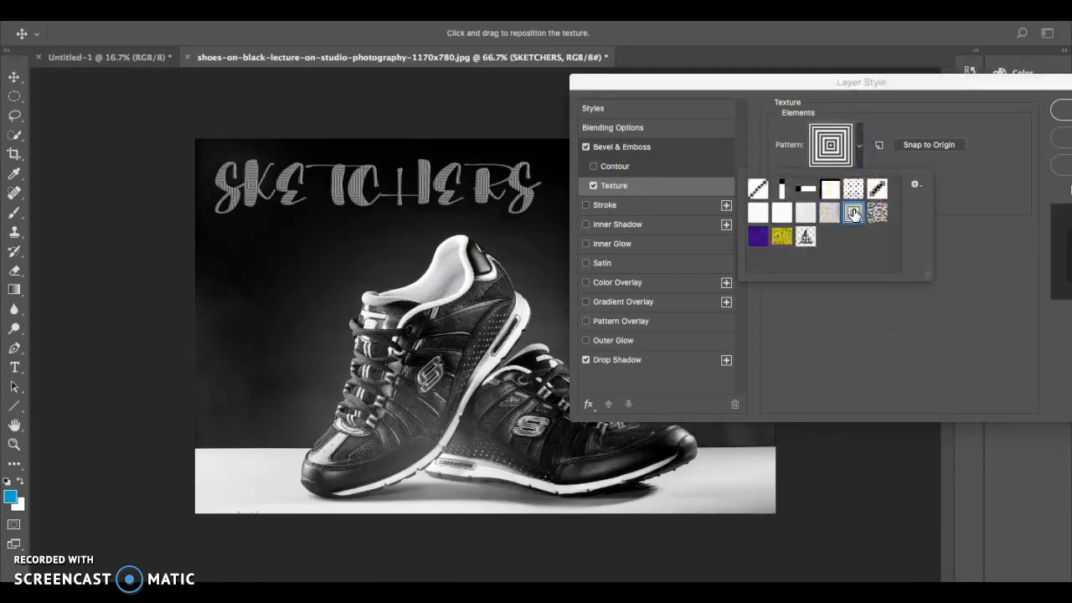
pyautogui.moveTo(412, 268)
pyautogui.mouseDown()
pyautogui.moveTo(411, 223)
pyautogui.moveTo(455, 191)
pyautogui.moveTo(448, 205)
pyautogui.mouseUp()
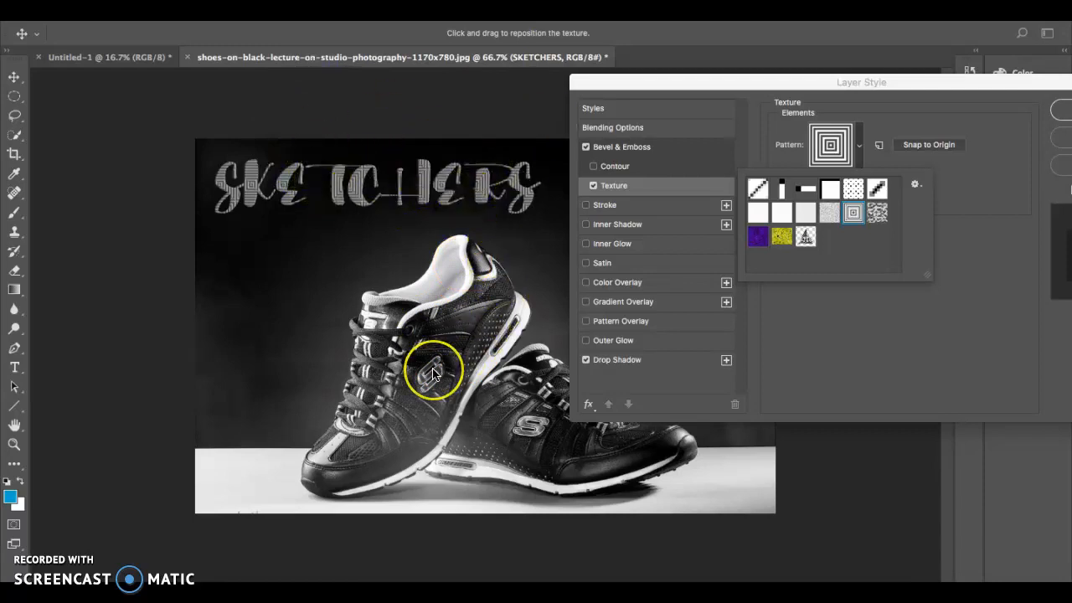
# Step: Add Inner Glow and Satin effects to the title and apply the layer style
pyautogui.click(662, 226)
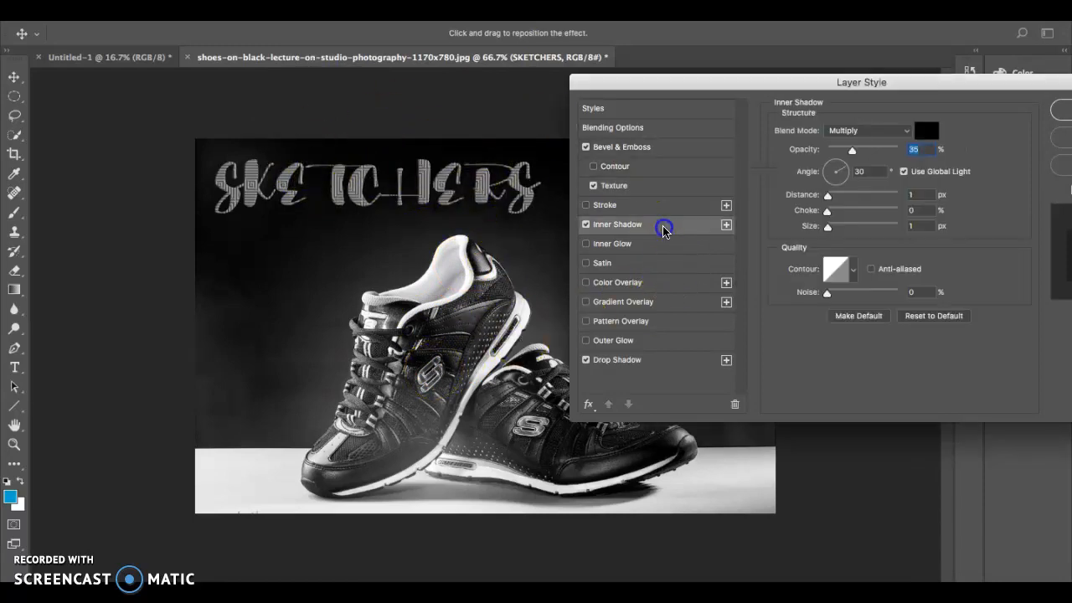
pyautogui.click(585, 225)
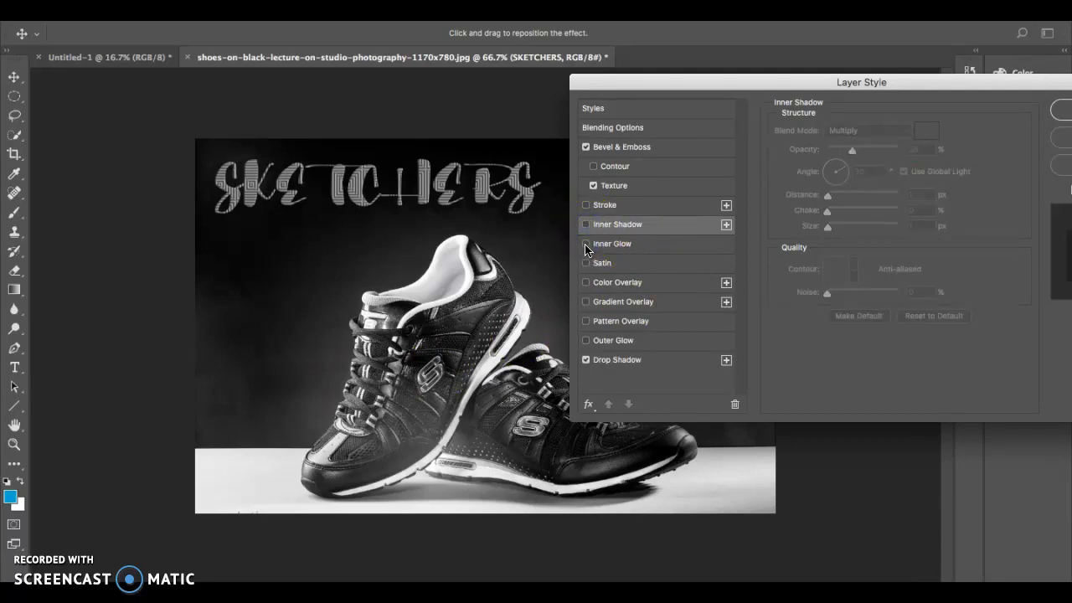
pyautogui.click(586, 263)
pyautogui.click(586, 263)
pyautogui.click(585, 262)
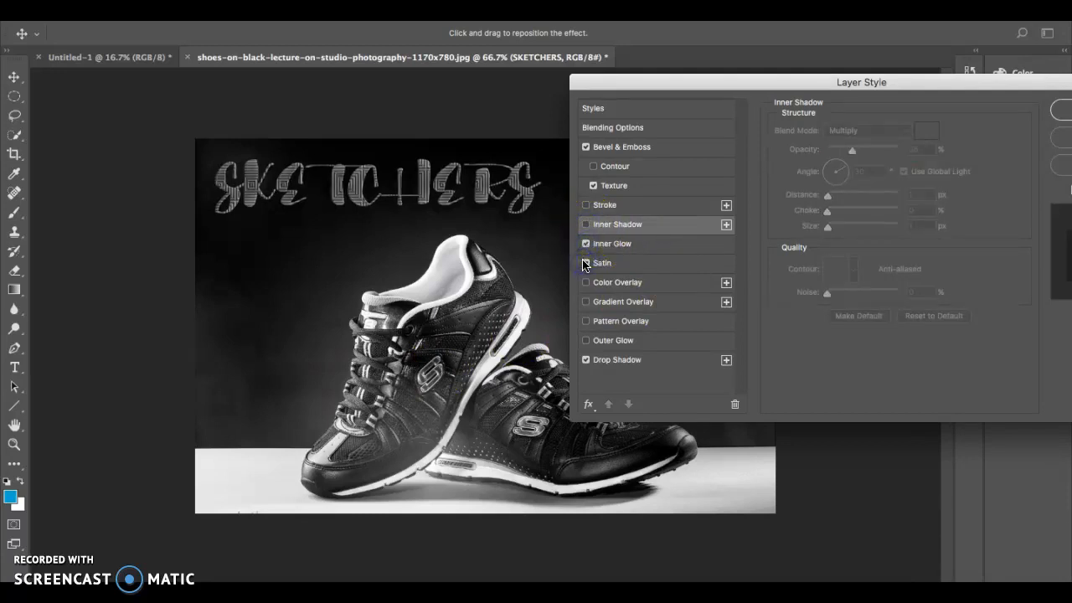
pyautogui.click(1060, 110)
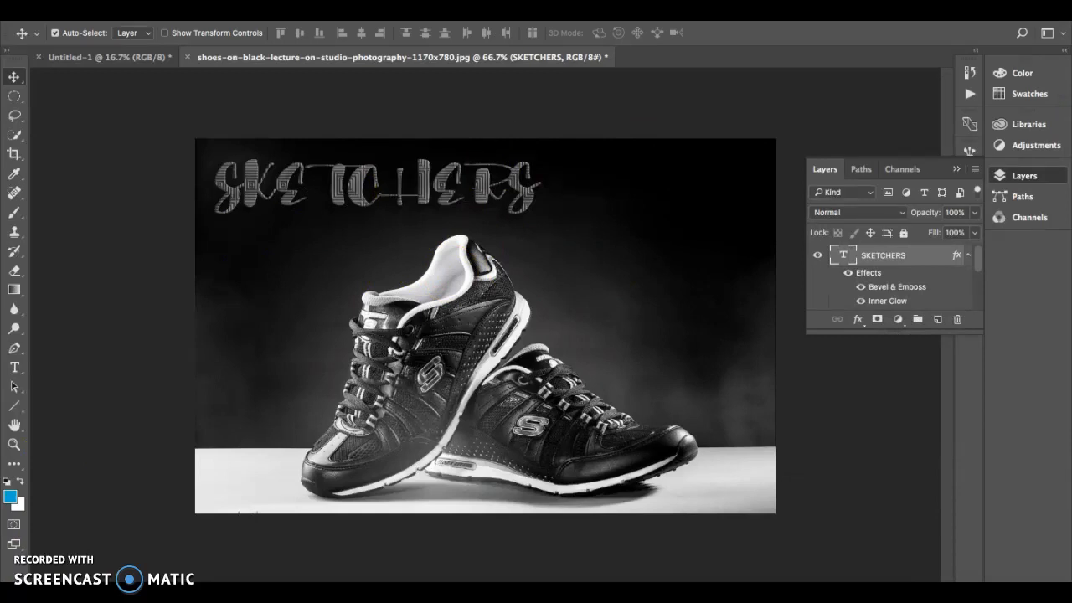
# Step: Add the 'World Famous' text below the SKETCHERS title at 70 pt and commit it
pyautogui.press('t')
pyautogui.click(282, 249)
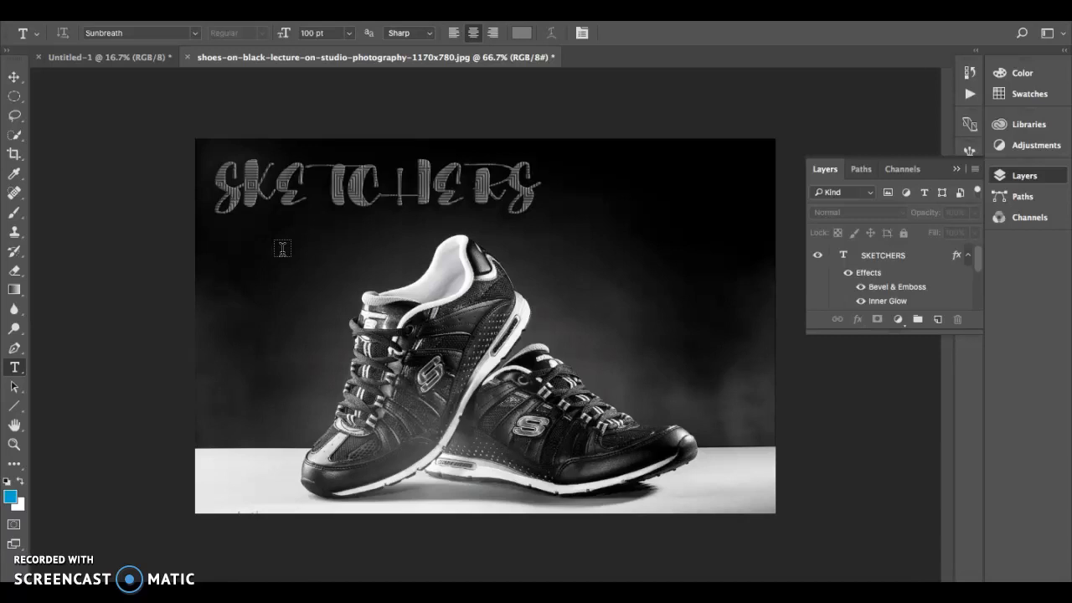
pyautogui.moveTo(227, 229); pyautogui.dragTo(413, 258)
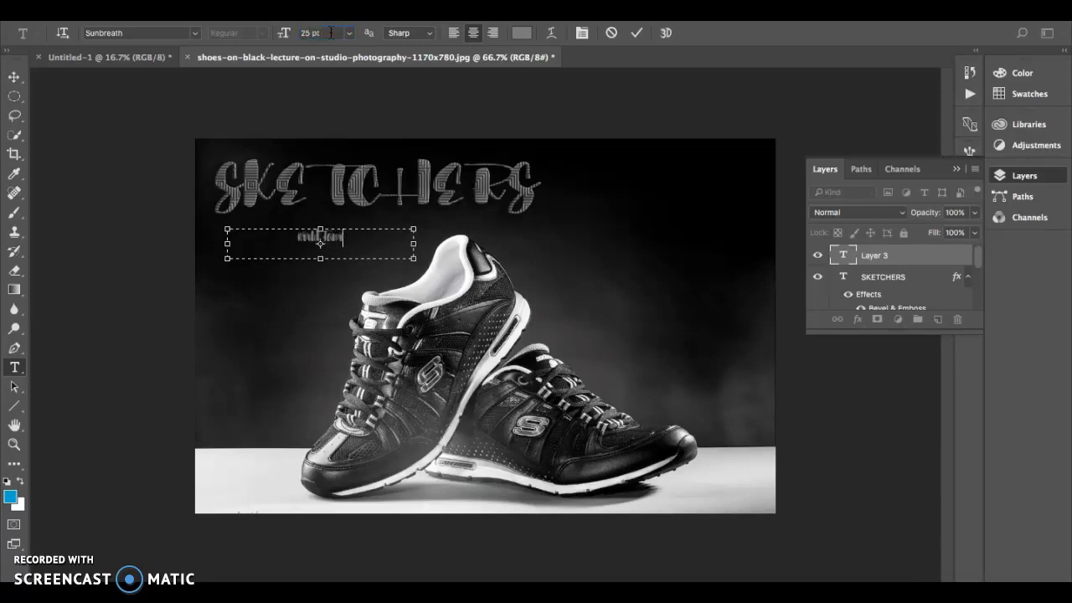
pyautogui.click(348, 238)
pyautogui.moveTo(348, 238); pyautogui.dragTo(73, 238)
pyautogui.moveTo(328, 32); pyautogui.dragTo(120, 32)
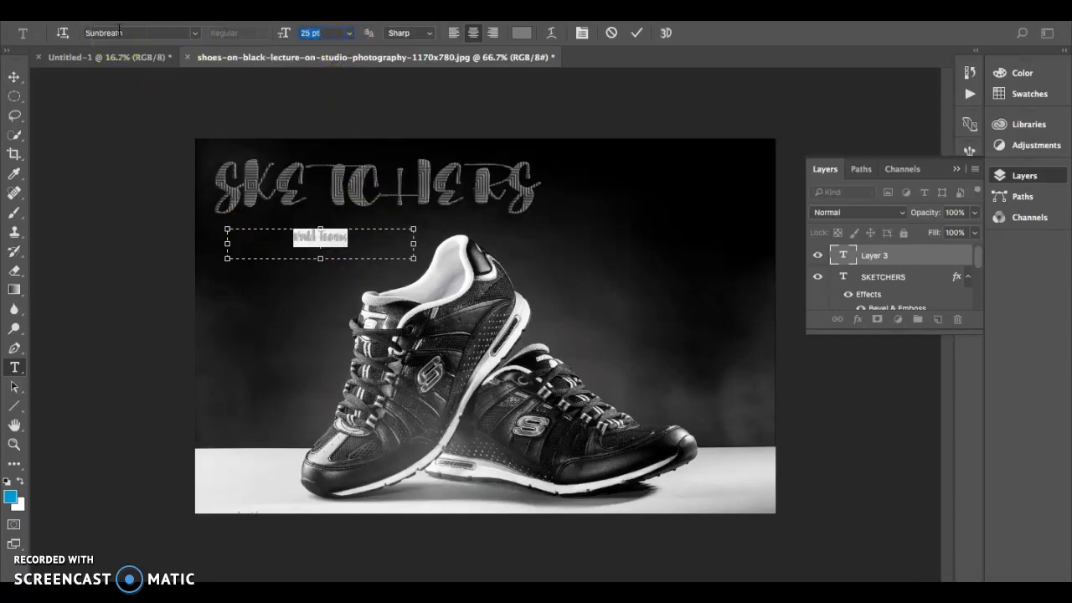
pyautogui.write('70')
pyautogui.press('Return')
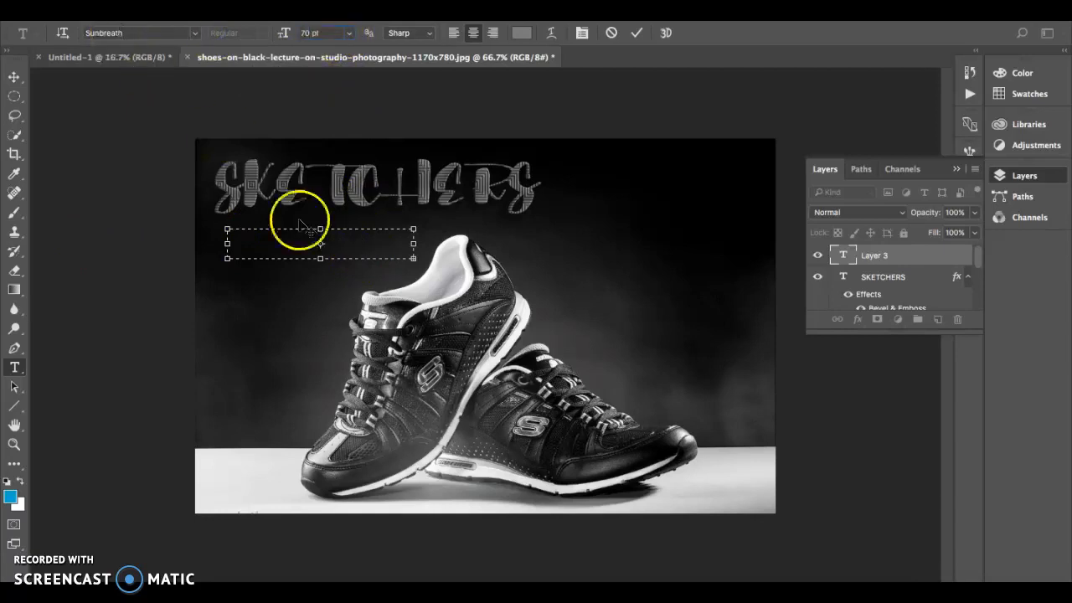
pyautogui.moveTo(413, 258); pyautogui.dragTo(480, 339)
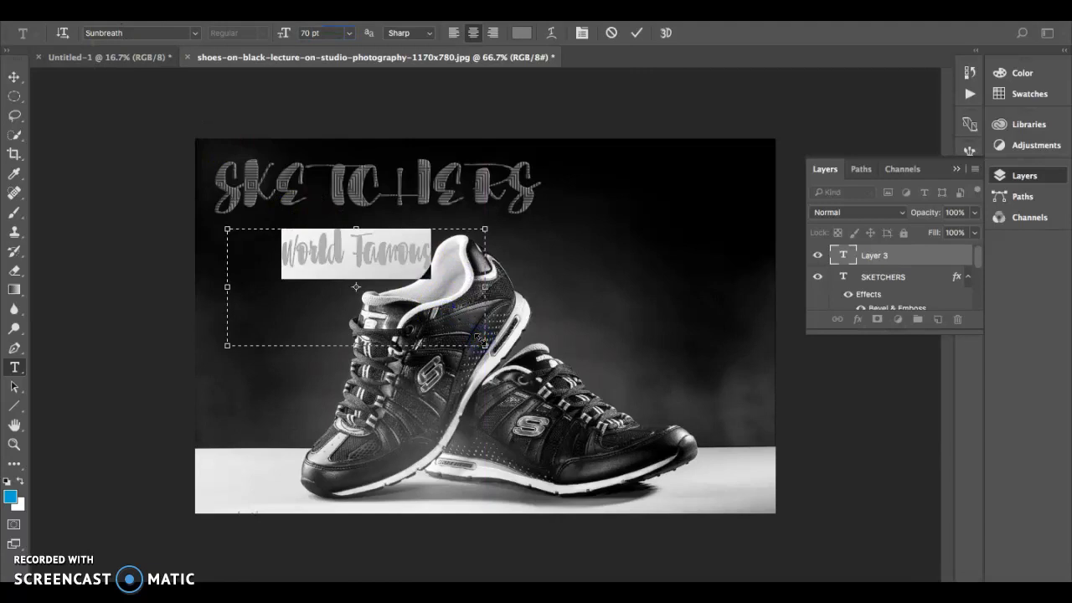
pyautogui.click(637, 32)
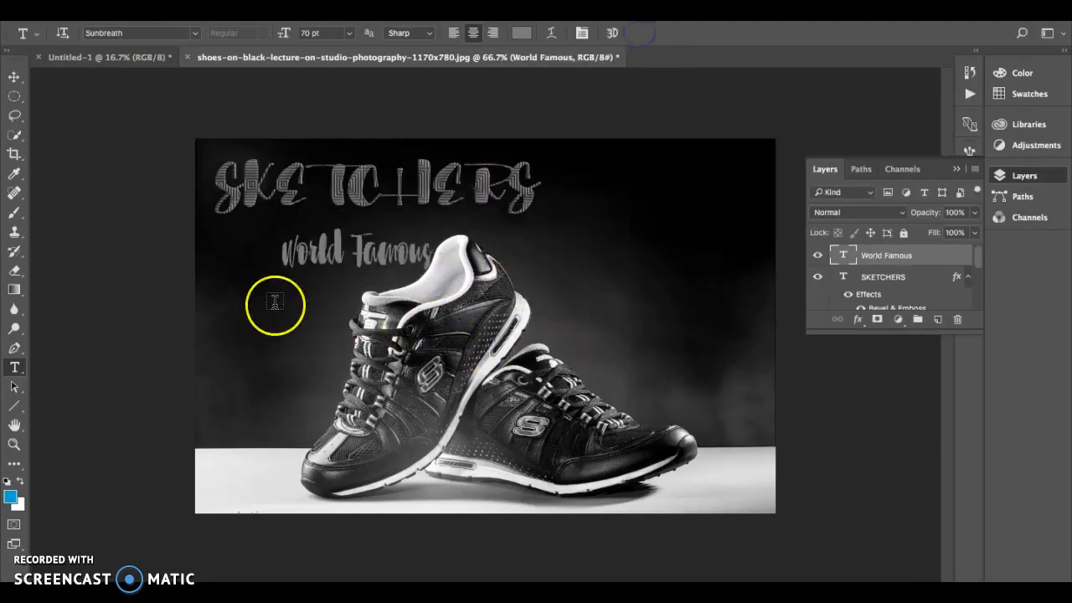
# Step: Widen World Famous to about 154% and move it up under the SKETCHERS title
pyautogui.click(12, 80)
pyautogui.click(431, 232)
pyautogui.hotkey('ctrl', 't')
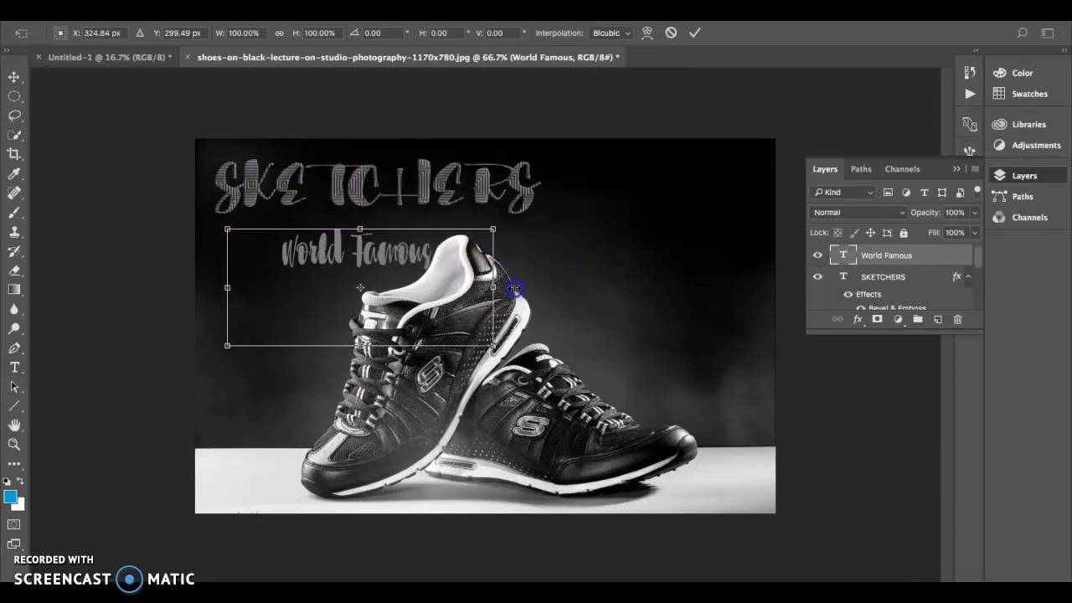
pyautogui.moveTo(485, 287); pyautogui.dragTo(568, 286)
pyautogui.moveTo(226, 286); pyautogui.dragTo(170, 287)
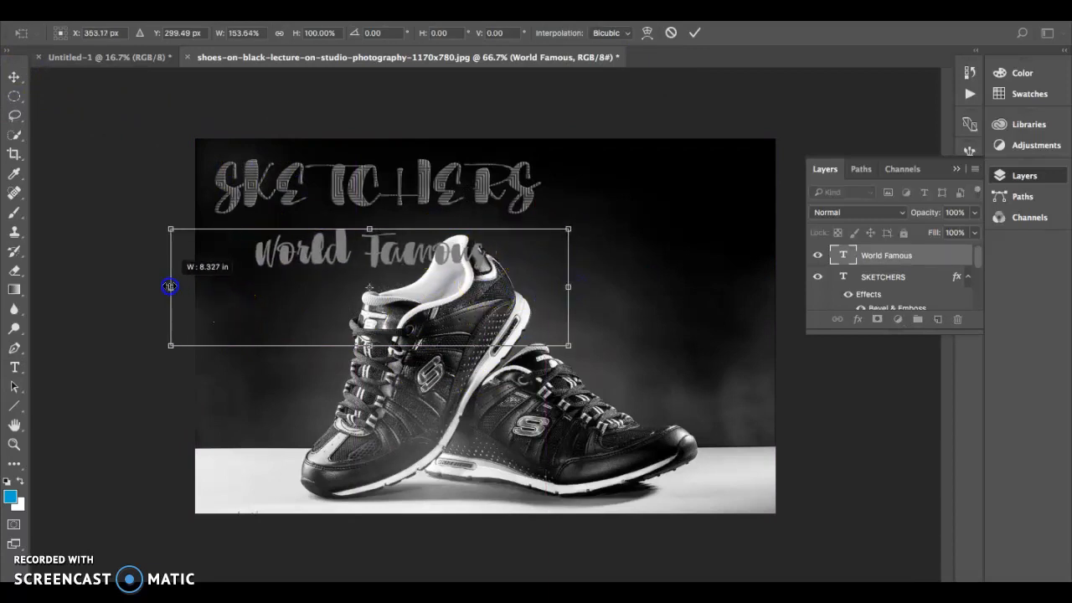
pyautogui.moveTo(310, 248); pyautogui.dragTo(272, 241)
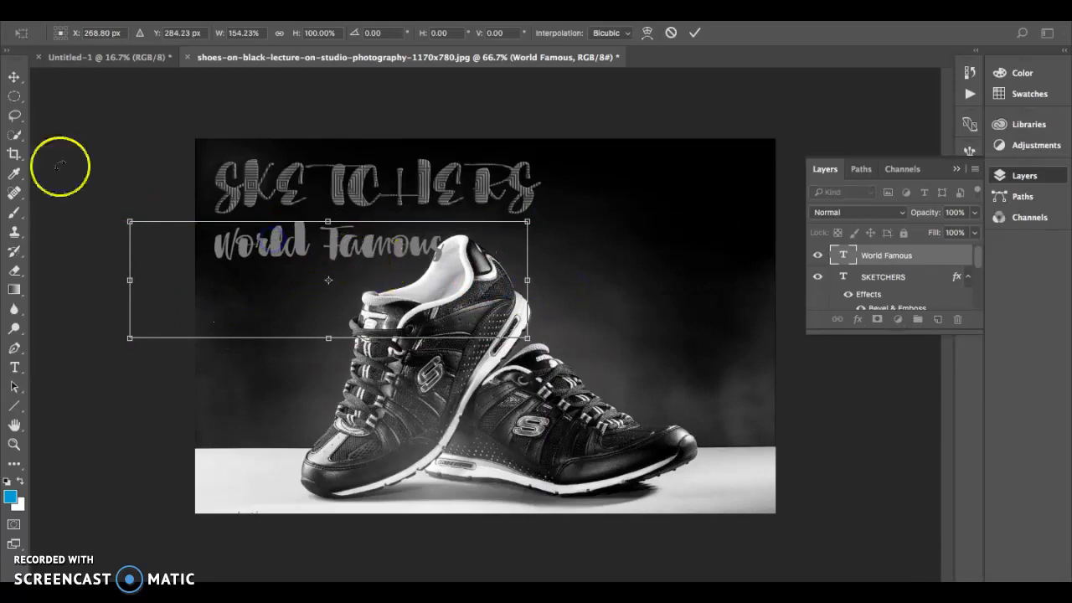
pyautogui.press('Return')
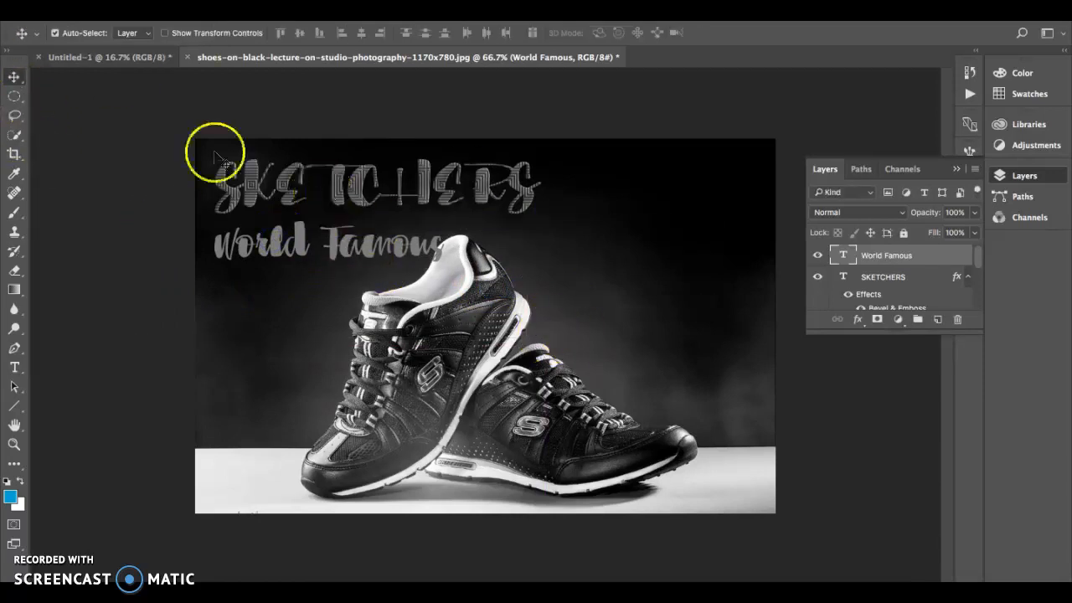
pyautogui.click(8, 371)
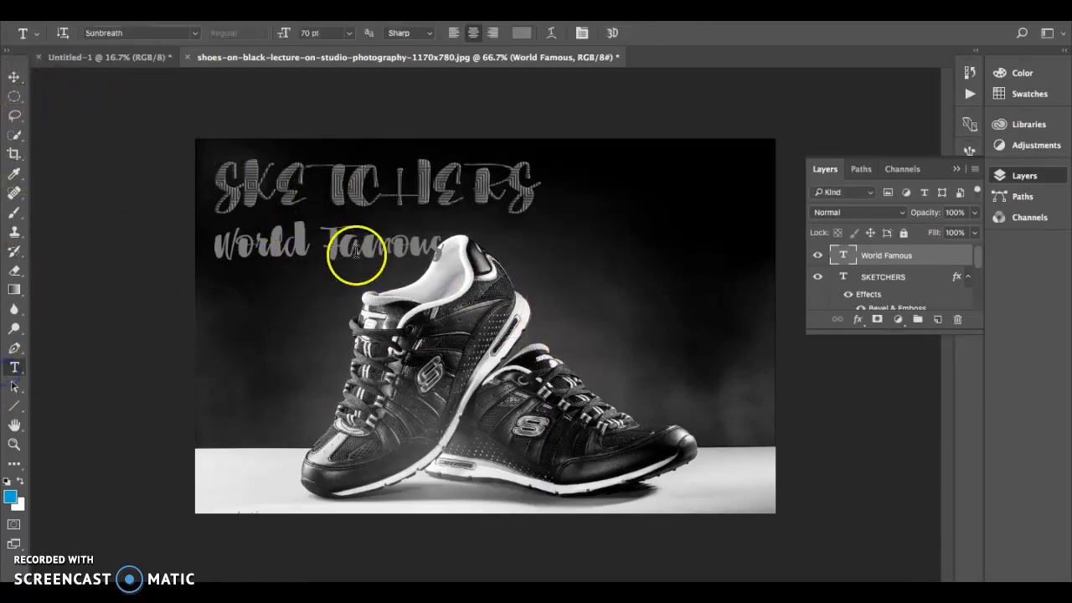
pyautogui.click(443, 251)
# Step: Restyle World Famous as 30 pt Arial and move it beside SKETCHERS at the top right
pyautogui.moveTo(447, 243); pyautogui.dragTo(98, 242)
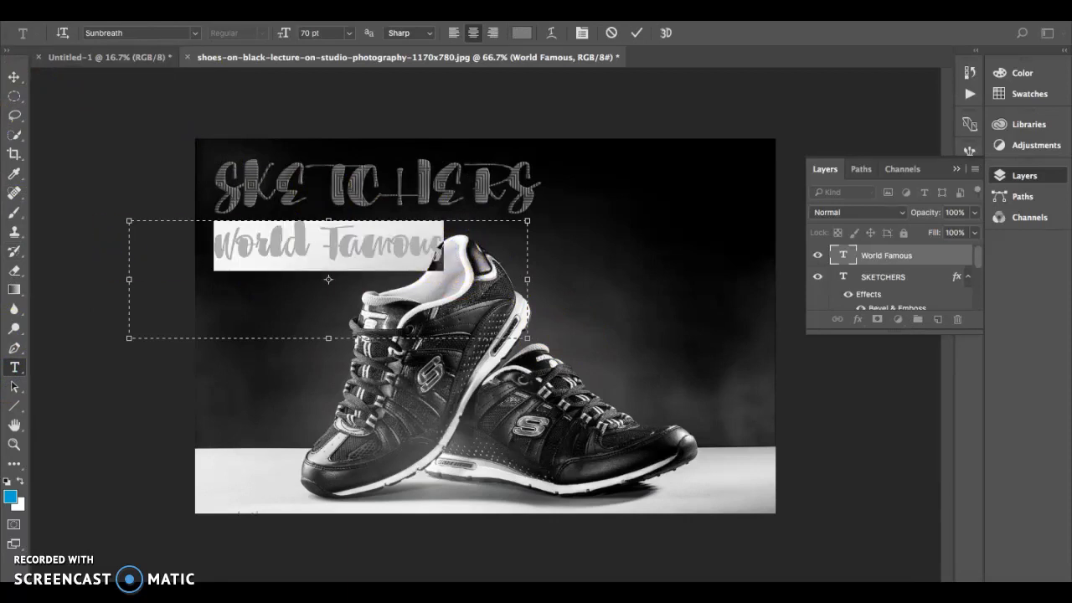
pyautogui.click(195, 34)
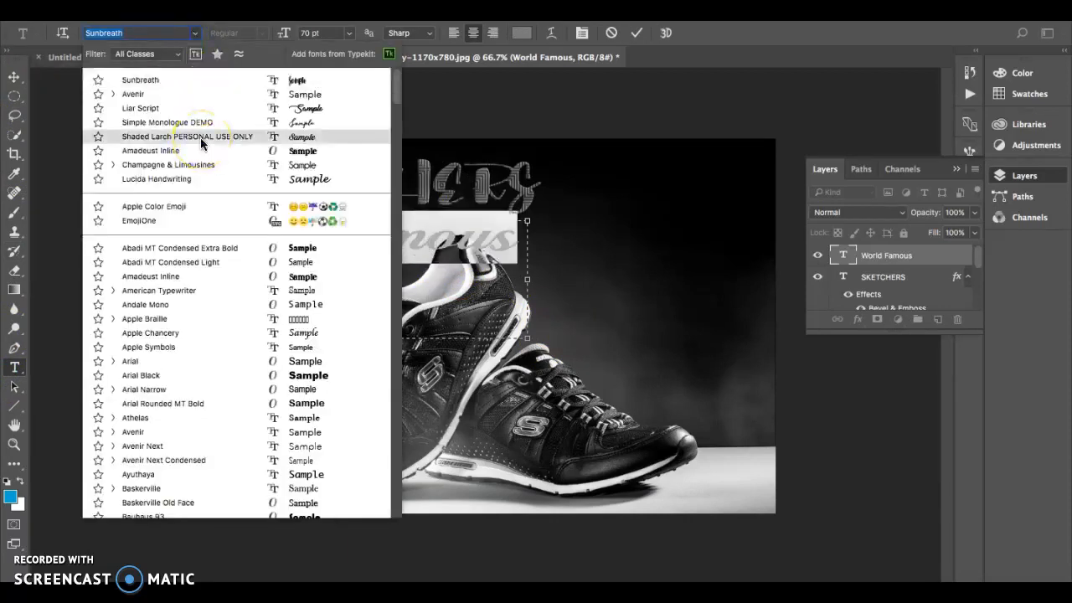
pyautogui.scroll(-5, 201, 144)
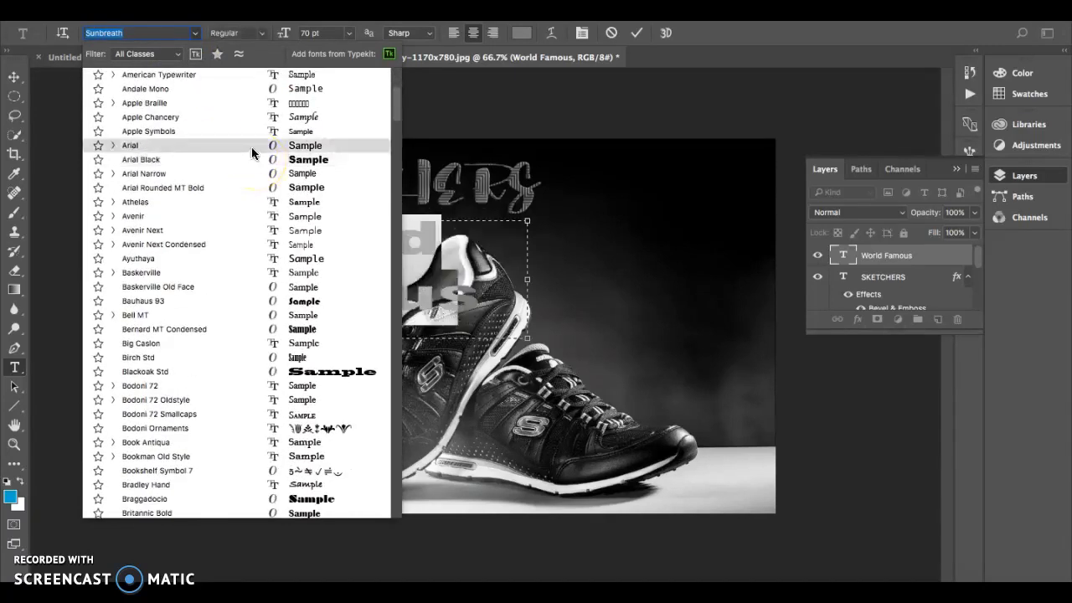
pyautogui.click(253, 145)
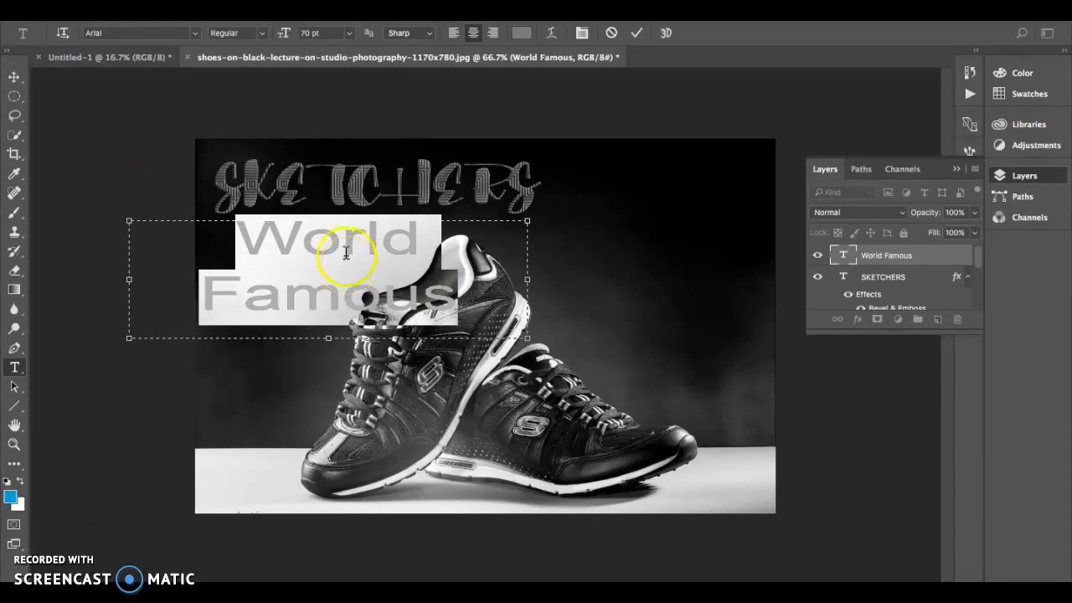
pyautogui.click(349, 33)
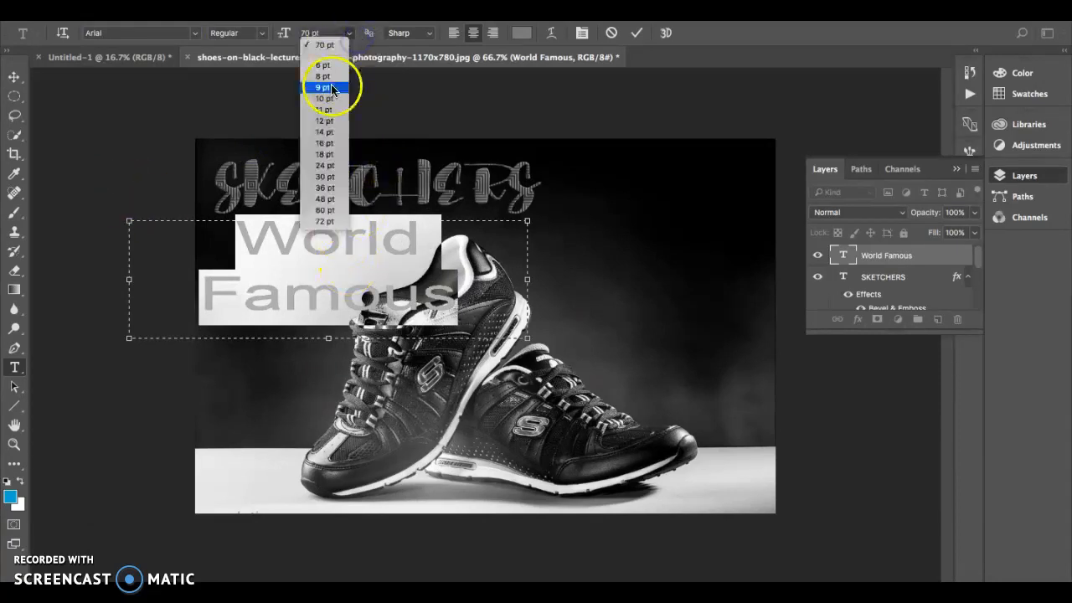
pyautogui.click(329, 87)
pyautogui.click(348, 33)
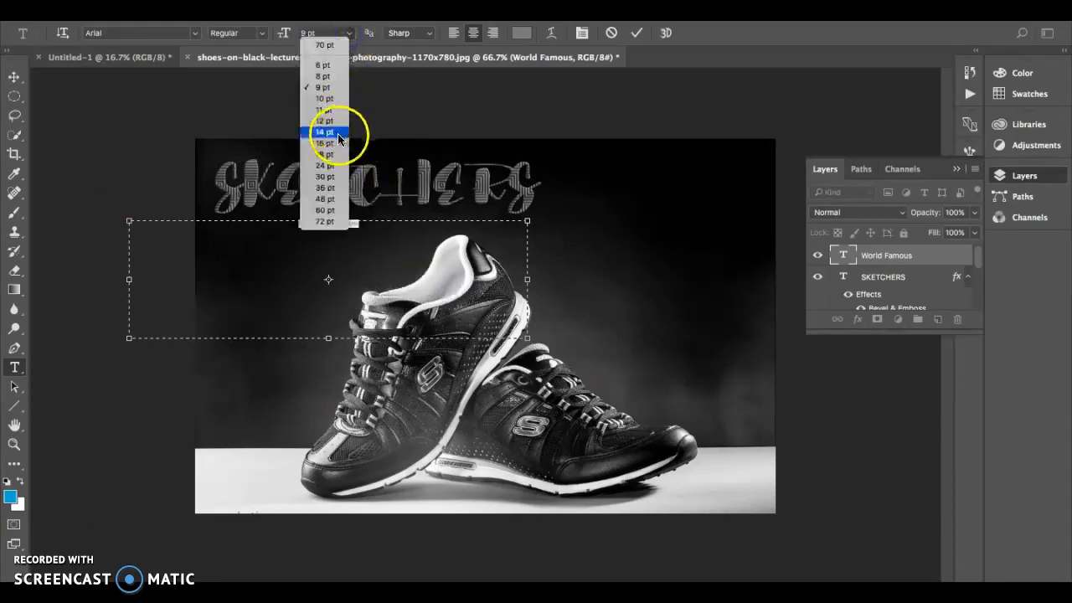
pyautogui.click(327, 177)
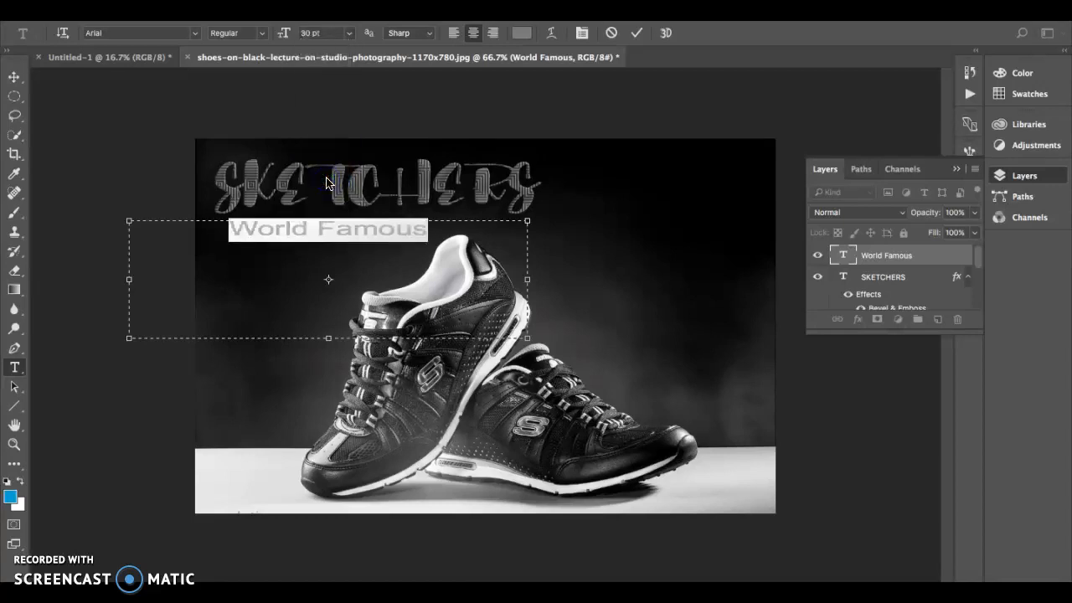
pyautogui.click(637, 33)
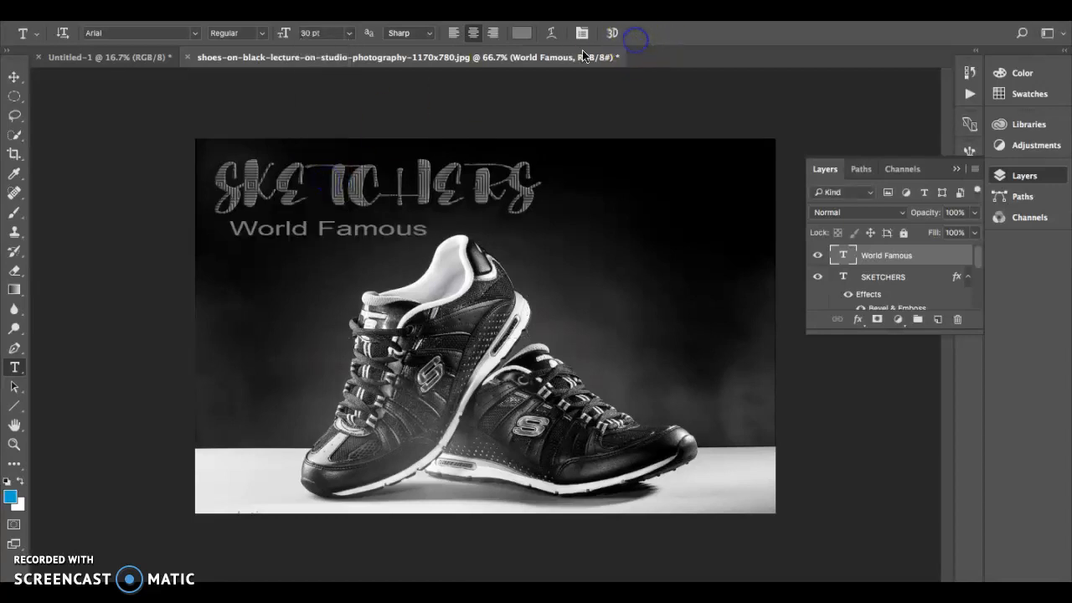
pyautogui.click(15, 77)
pyautogui.moveTo(358, 230)
pyautogui.mouseDown()
pyautogui.moveTo(342, 233)
pyautogui.moveTo(445, 211)
pyautogui.moveTo(448, 223)
pyautogui.moveTo(620, 225)
pyautogui.moveTo(624, 281)
pyautogui.moveTo(581, 407)
pyautogui.moveTo(603, 484)
pyautogui.moveTo(350, 482)
pyautogui.moveTo(570, 513)
pyautogui.moveTo(683, 508)
pyautogui.moveTo(720, 496)
pyautogui.moveTo(645, 201)
pyautogui.moveTo(675, 182)
pyautogui.moveTo(697, 184)
pyautogui.moveTo(694, 172)
pyautogui.mouseUp()
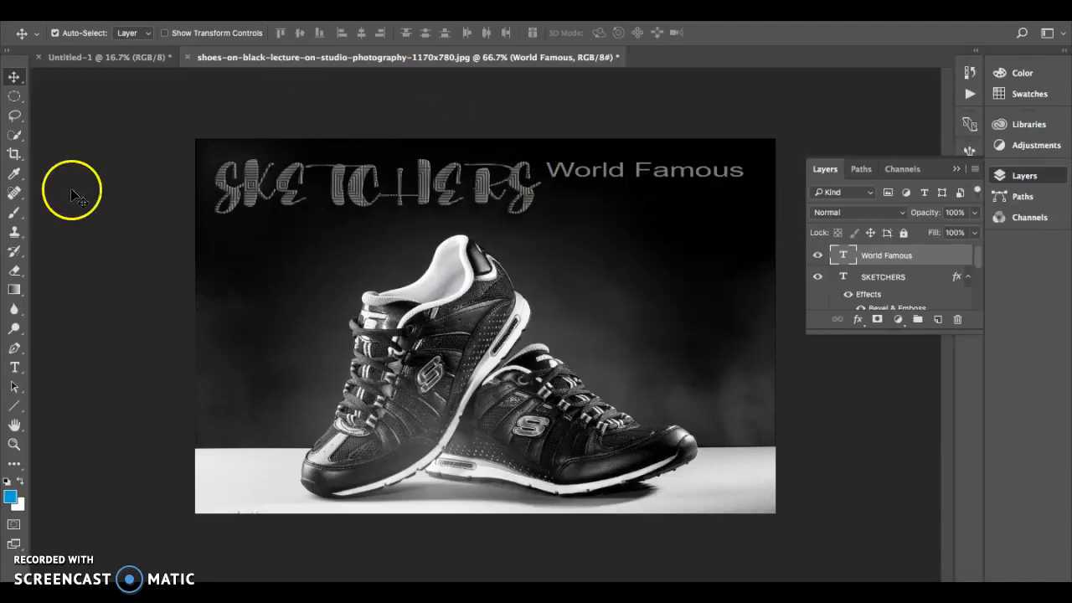
# Step: Extend the canvas on all four sides with the Crop tool and add an empty layer beneath the photo
pyautogui.click(14, 153)
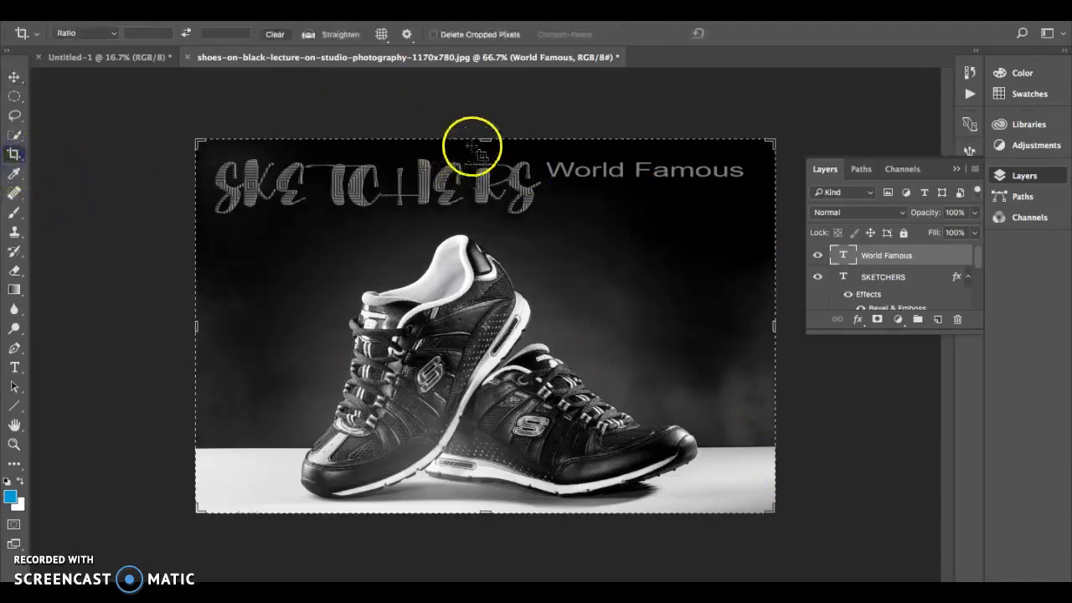
pyautogui.moveTo(484, 138)
pyautogui.mouseDown()
pyautogui.moveTo(486, 108)
pyautogui.moveTo(486, 137)
pyautogui.mouseUp()
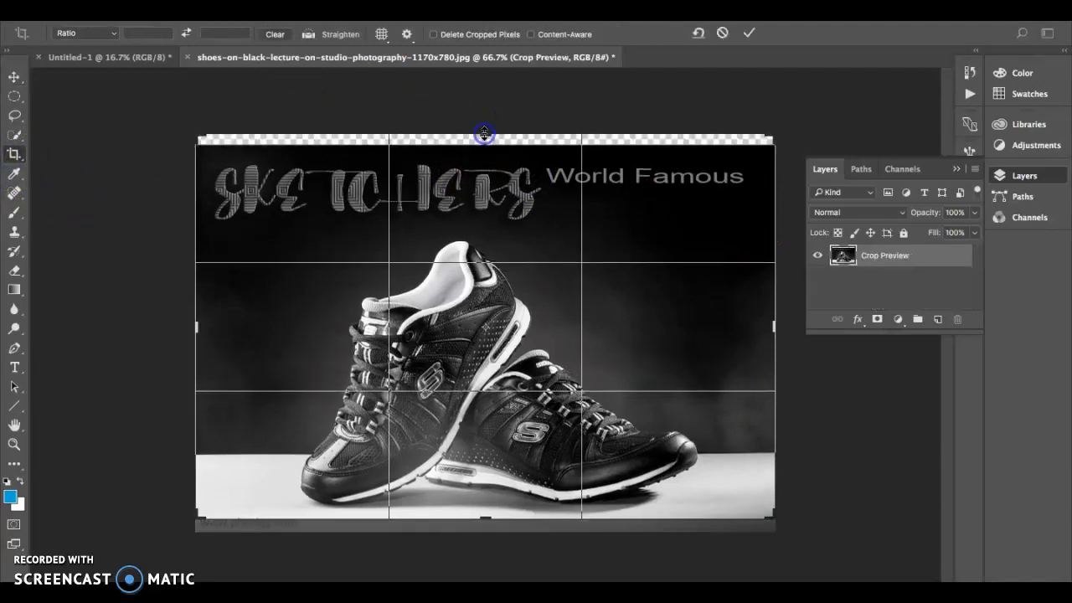
pyautogui.moveTo(771, 322); pyautogui.dragTo(779, 323)
pyautogui.moveTo(486, 522); pyautogui.dragTo(484, 534)
pyautogui.moveTo(192, 327); pyautogui.dragTo(183, 329)
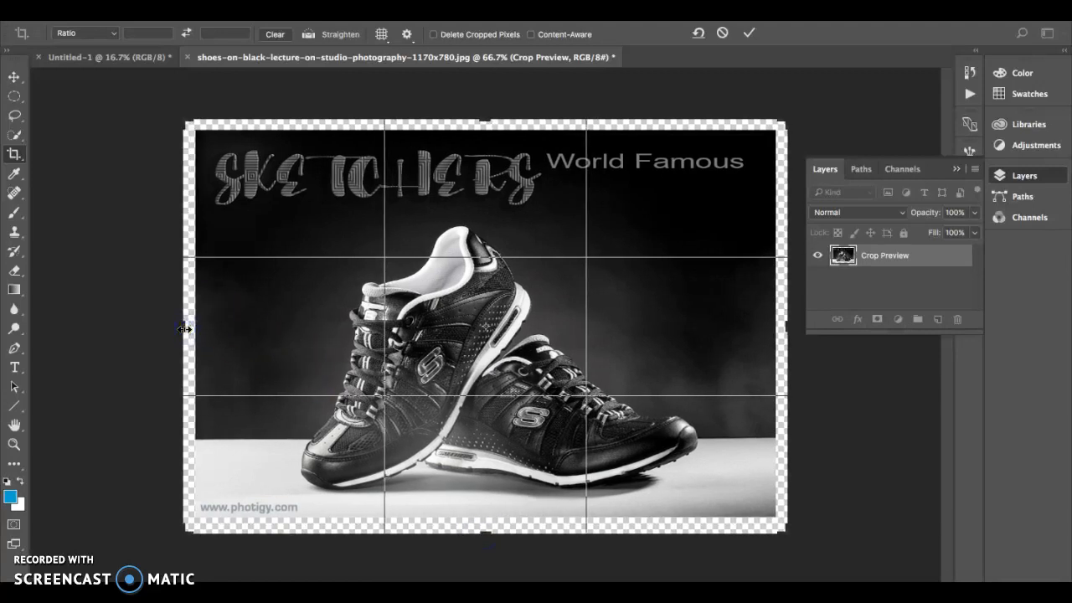
pyautogui.press('Return')
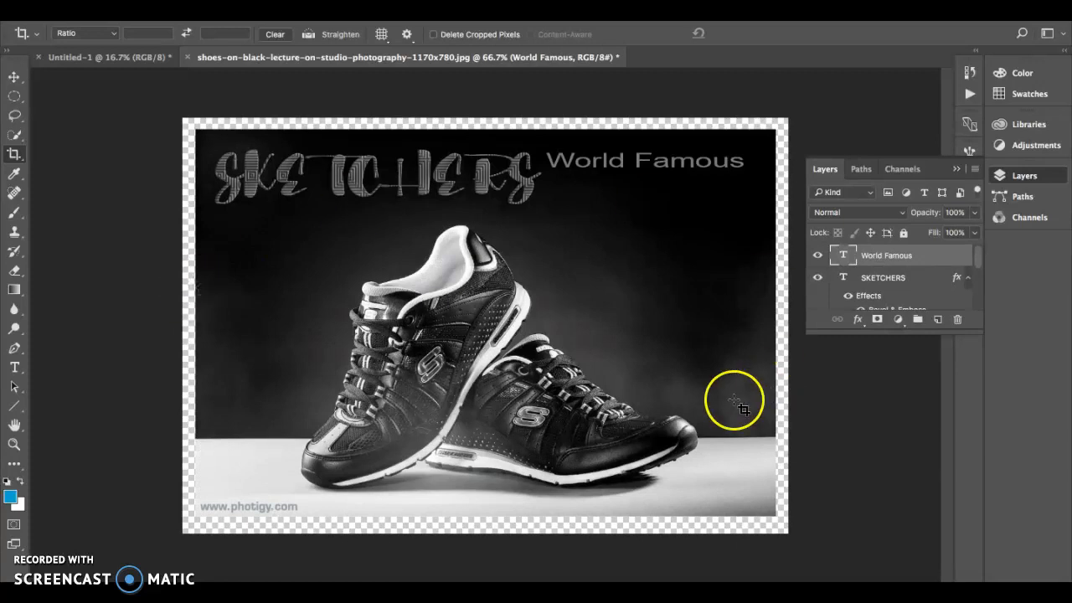
pyautogui.click(939, 319)
pyautogui.moveTo(912, 252); pyautogui.dragTo(901, 299)
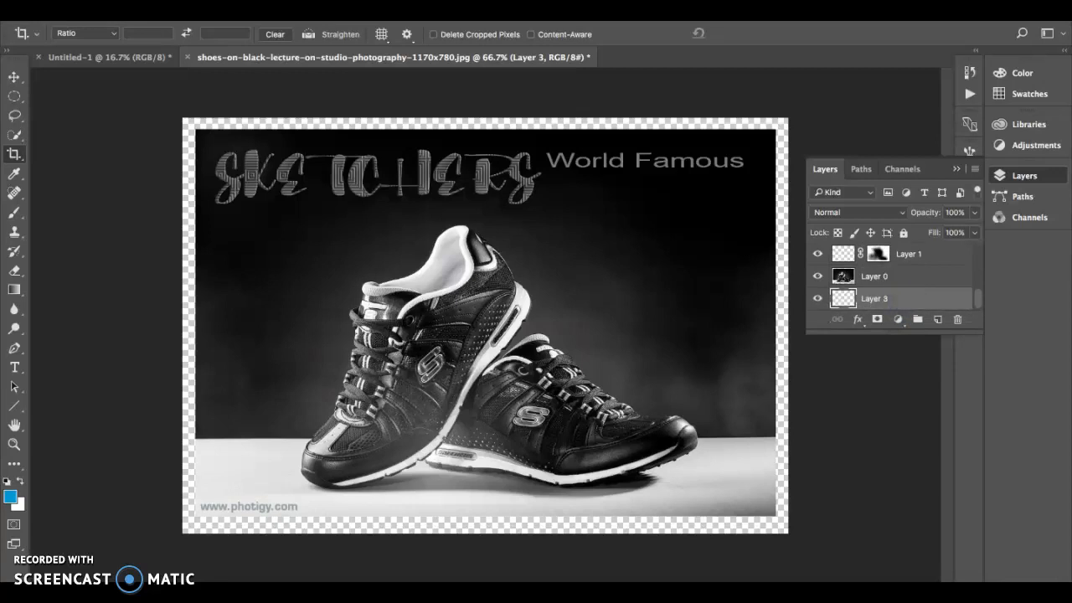
# Step: Fill the transparent margin on Layer 3 with black using the Paint Bucket Tool
pyautogui.moveTo(14, 289); pyautogui.dragTo(48, 303)
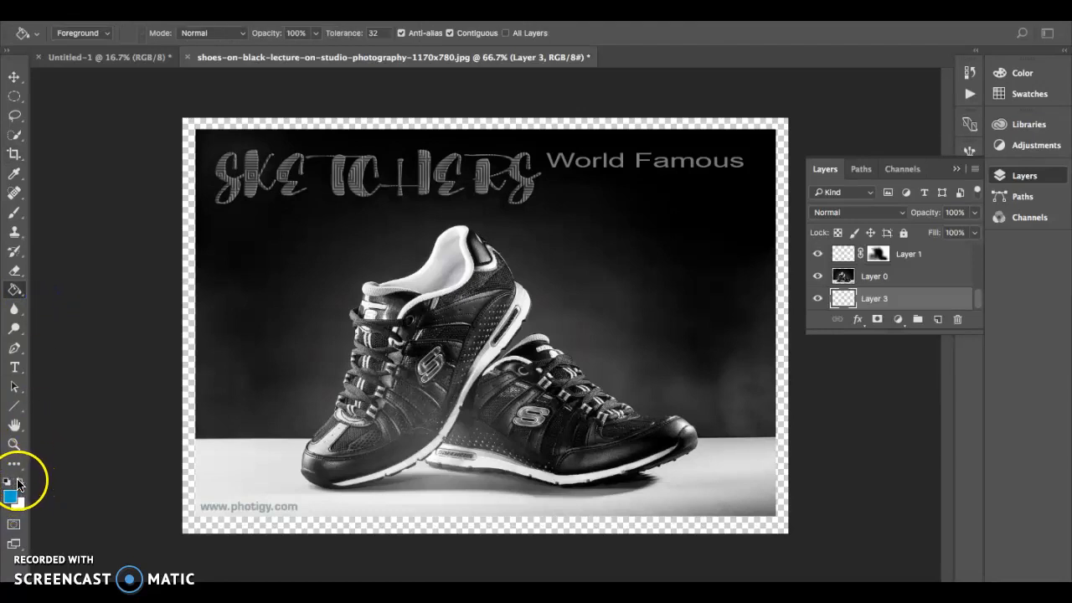
pyautogui.click(190, 419)
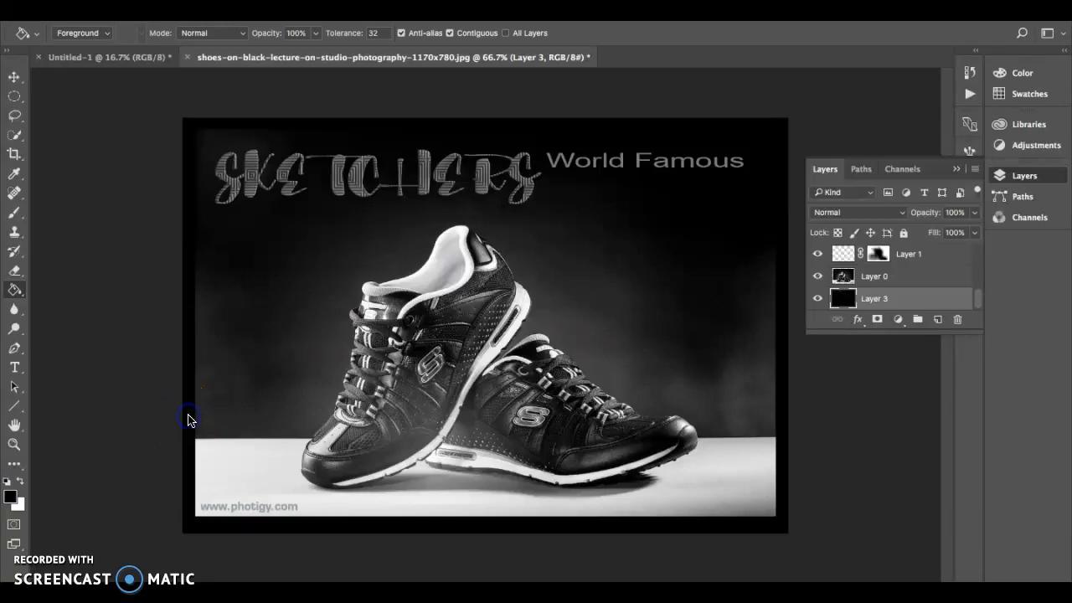